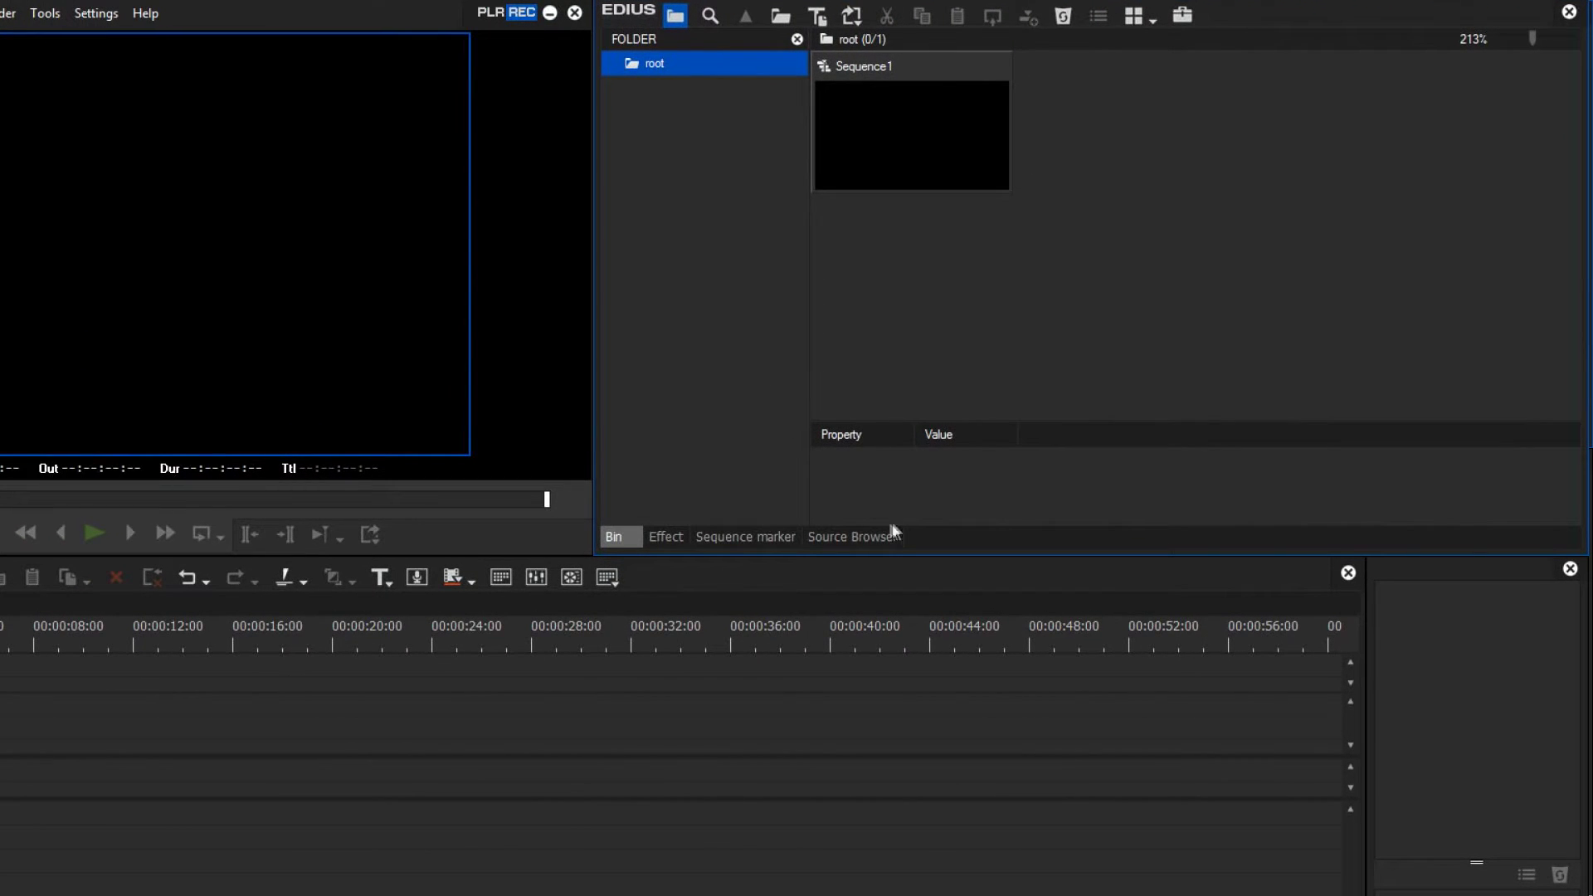
- Glance at the Source Browser and Capture menu, then bring up the Settings menu
click(870, 537)
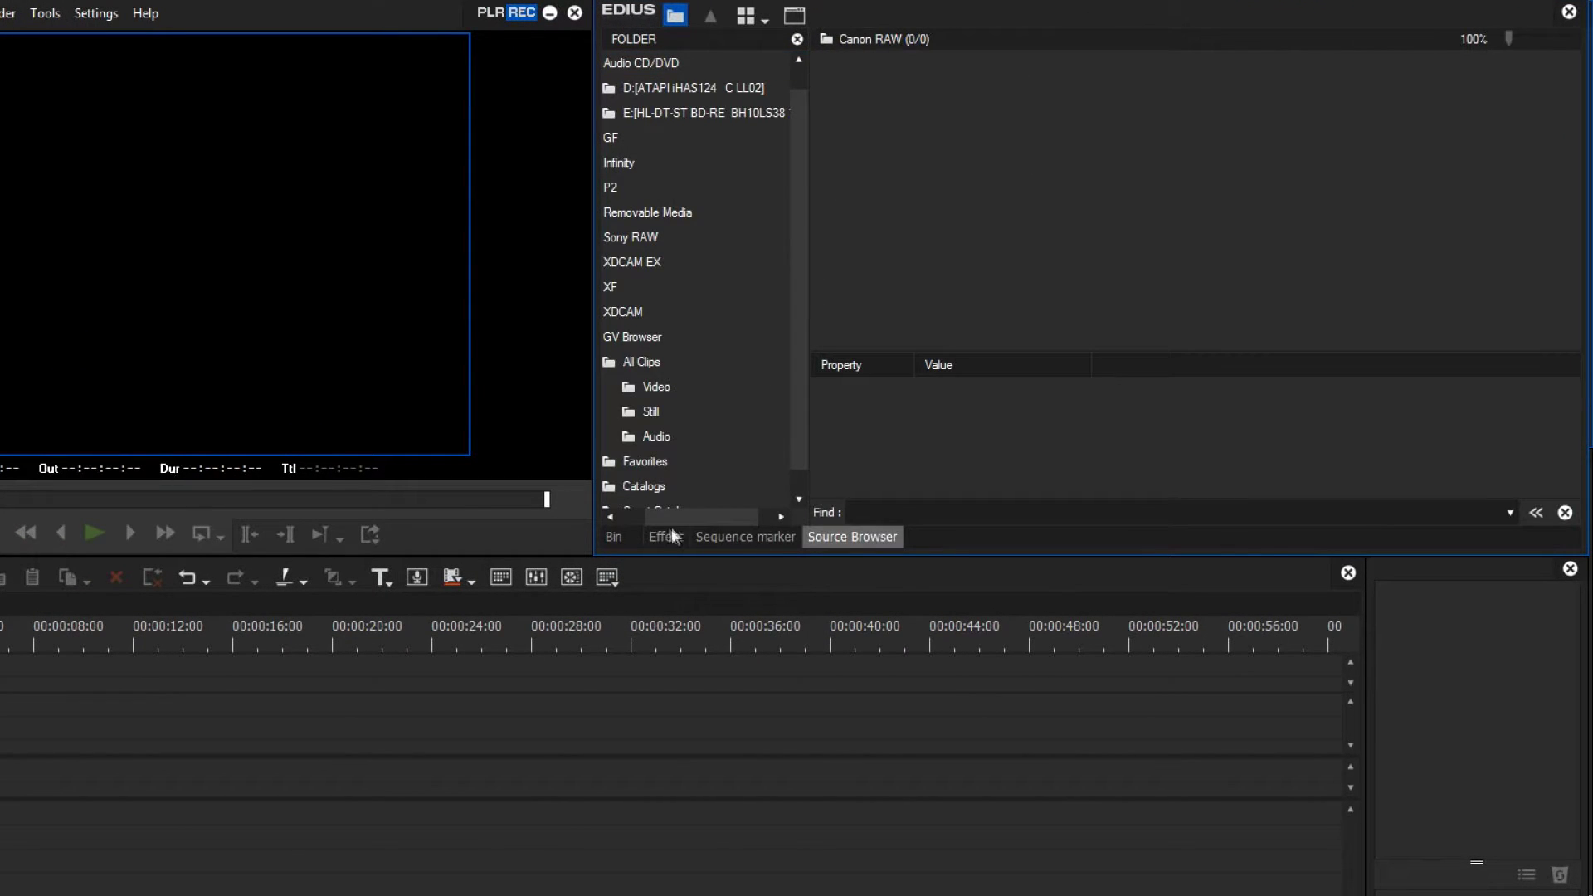
click(616, 532)
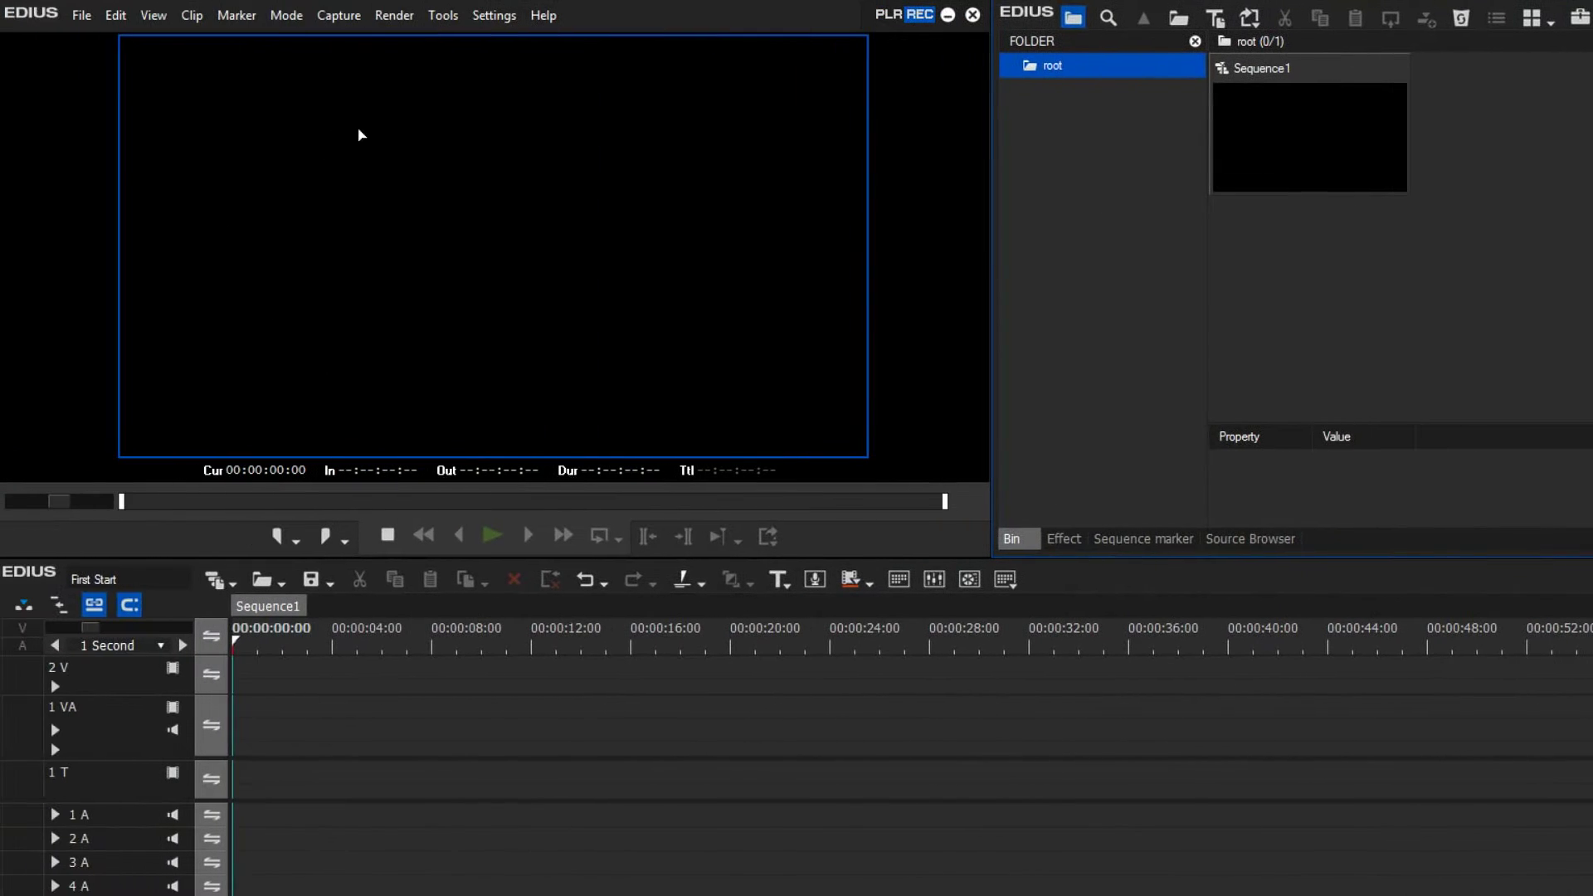
click(333, 16)
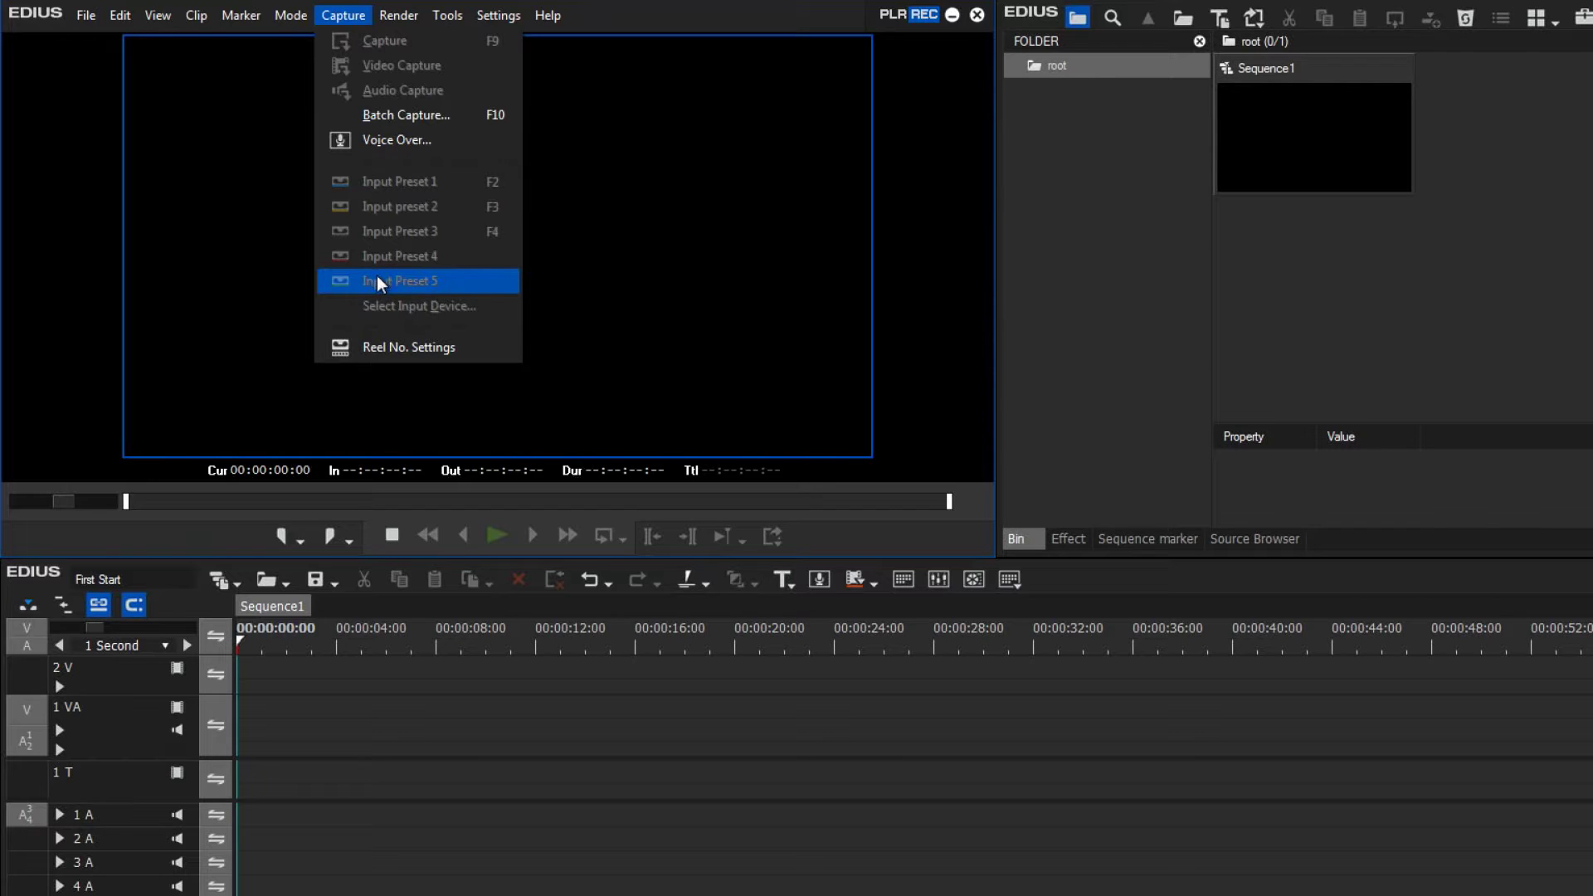
click(926, 288)
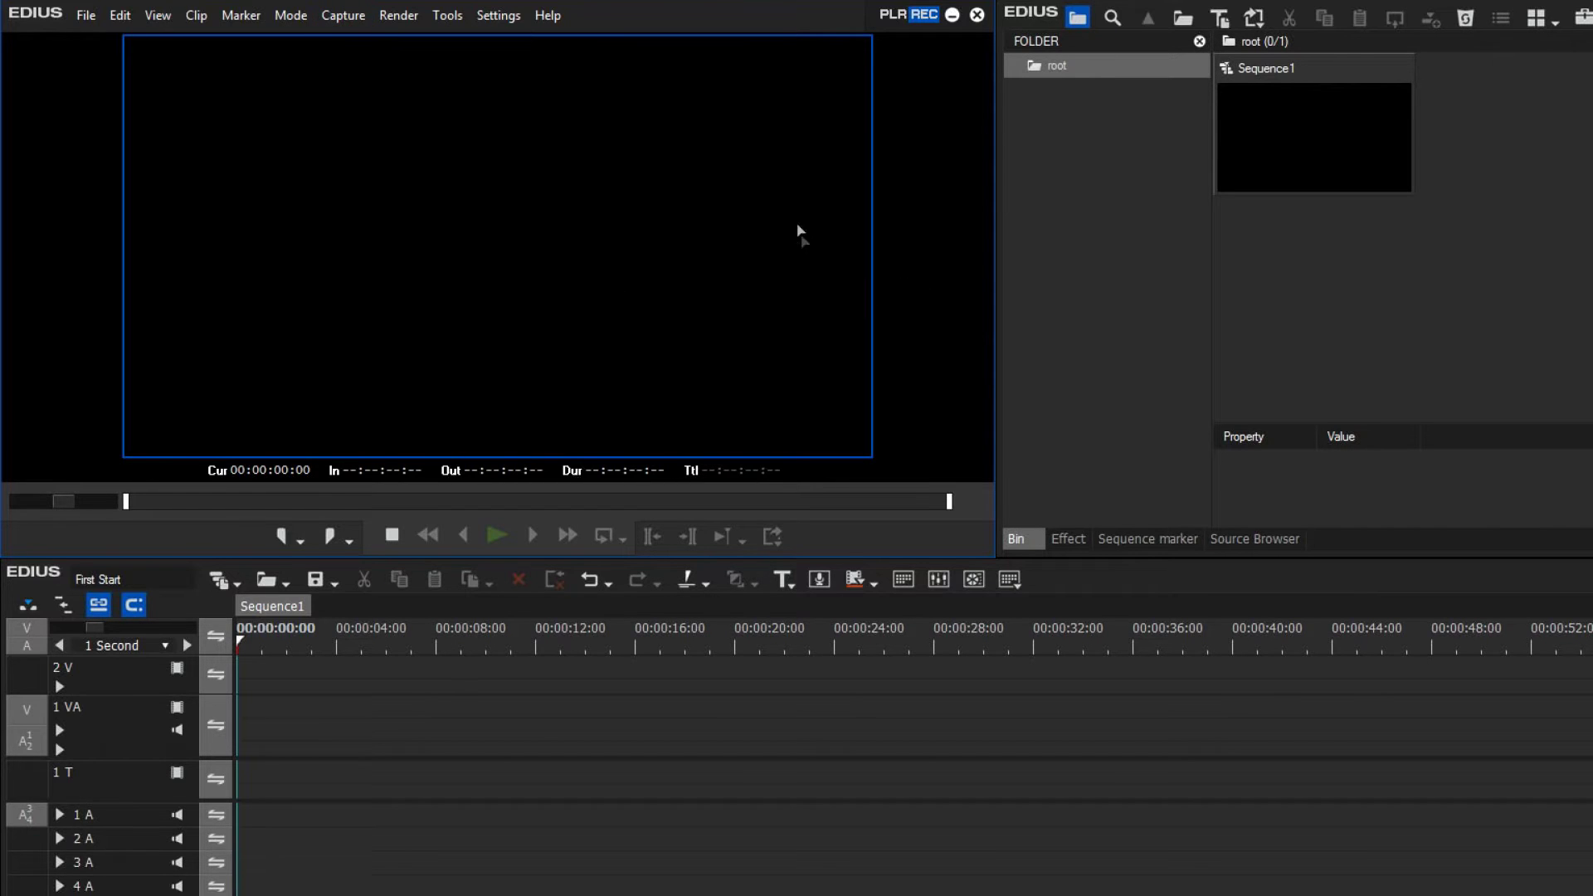
click(492, 18)
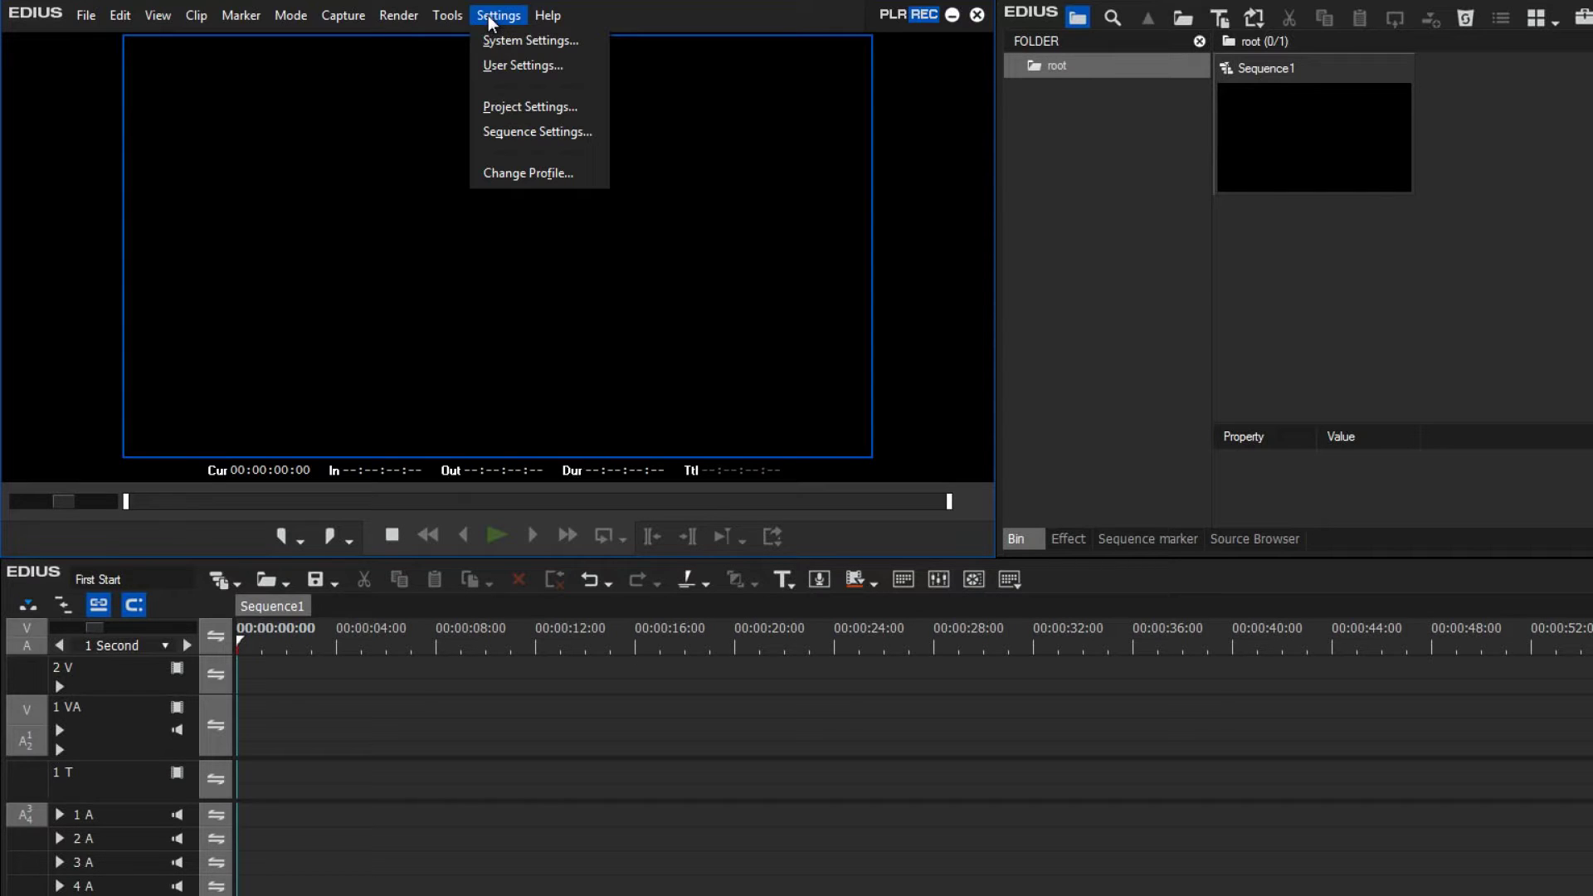
- Open System Settings at Hardware > Device Preset, showing the empty preset list
click(494, 30)
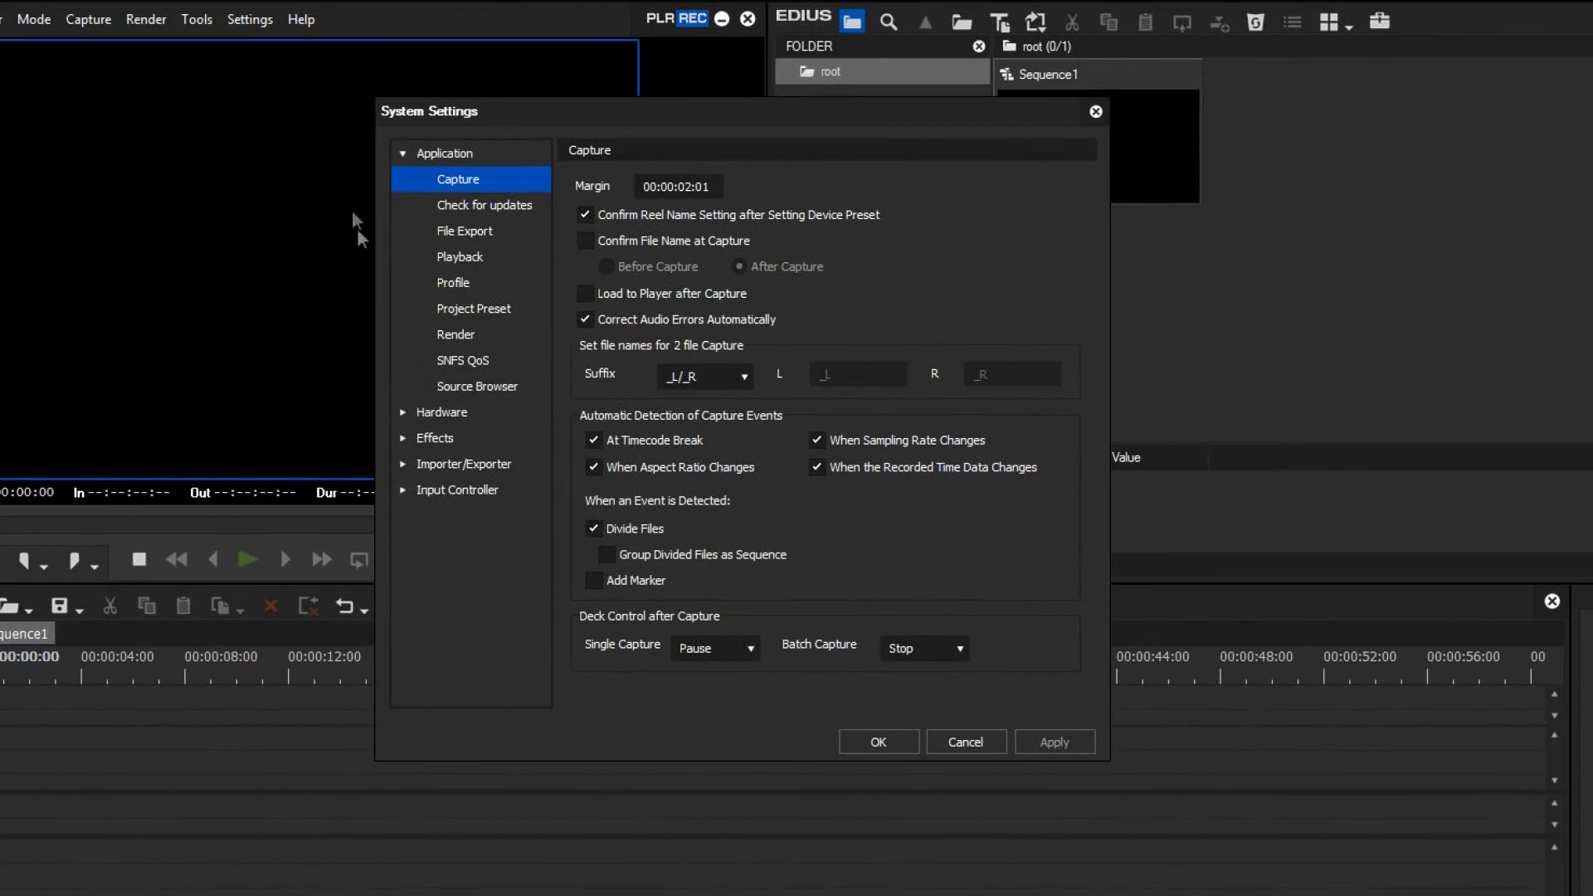
click(403, 412)
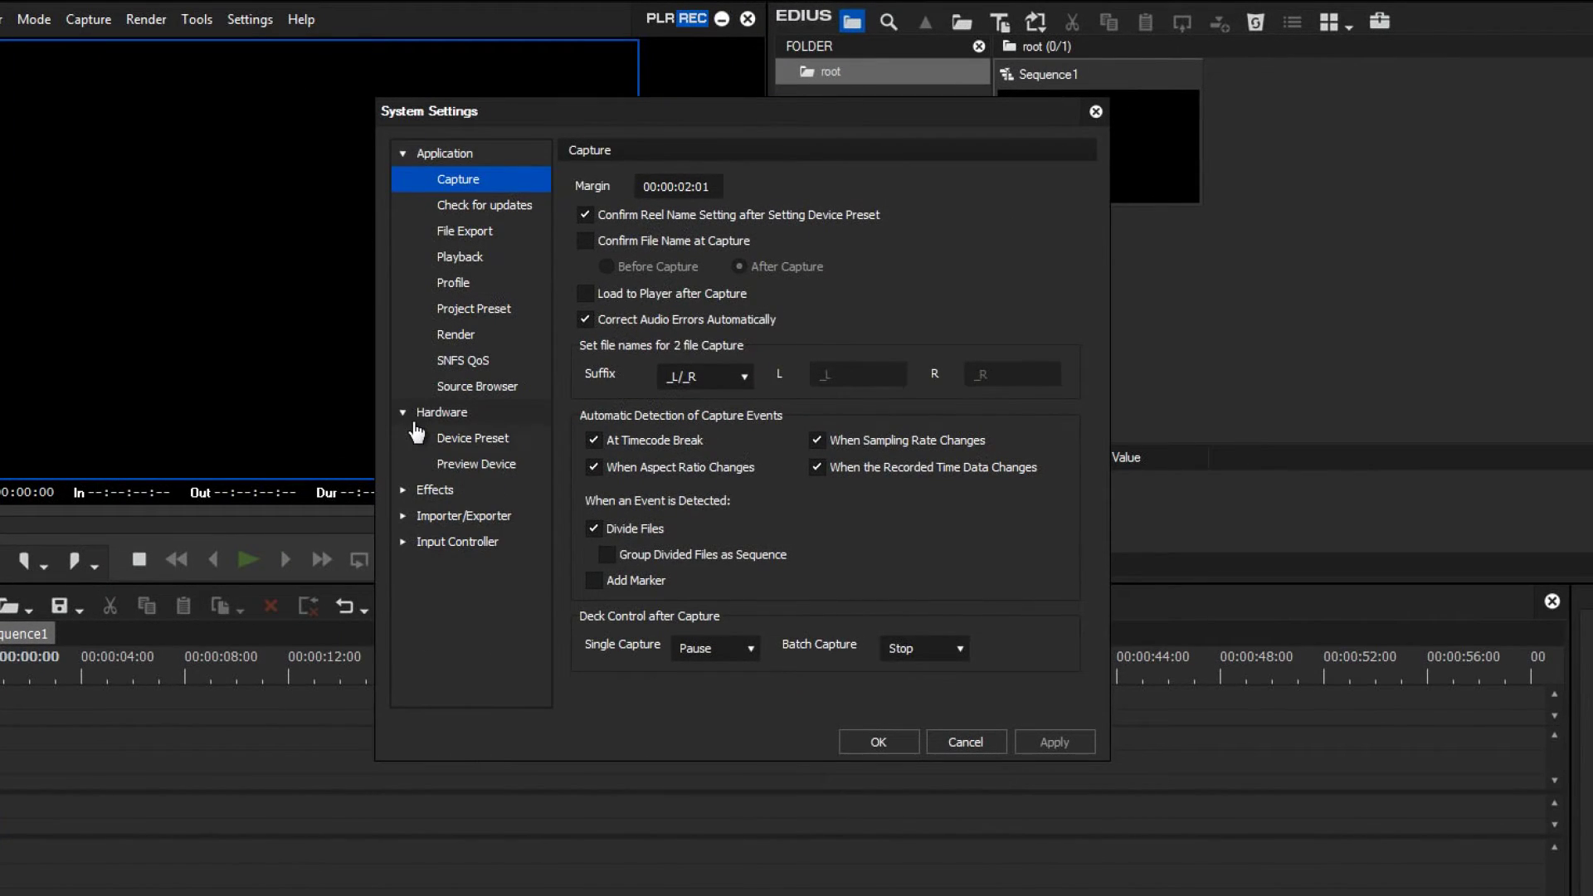
click(452, 439)
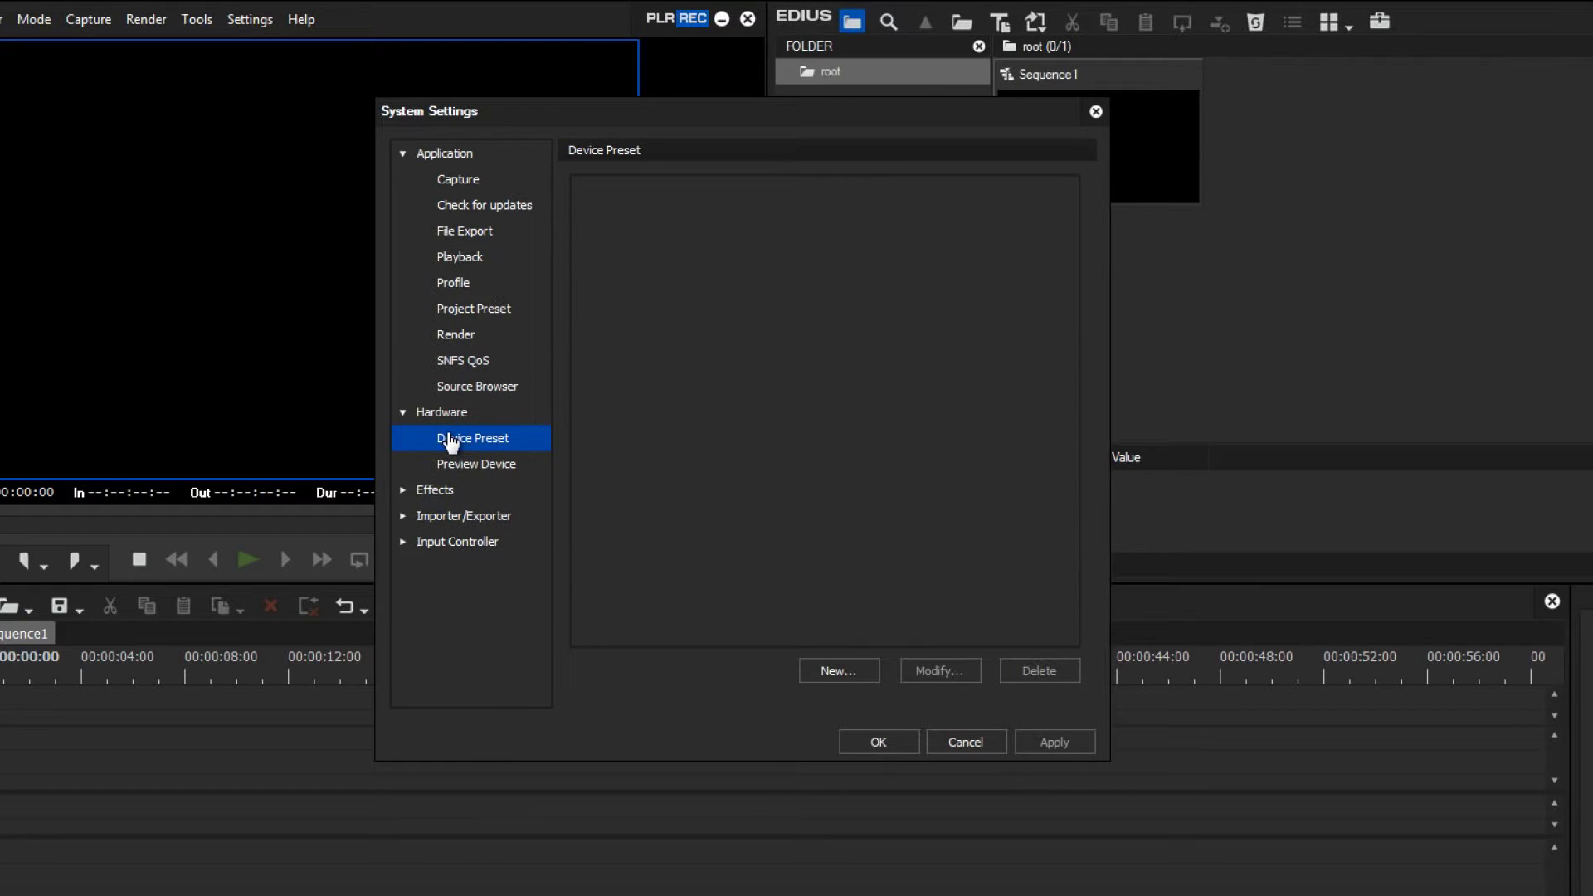
- Start a new device preset named 'HDV Device' with the devicepreset_icon24 camcorder icon
click(822, 672)
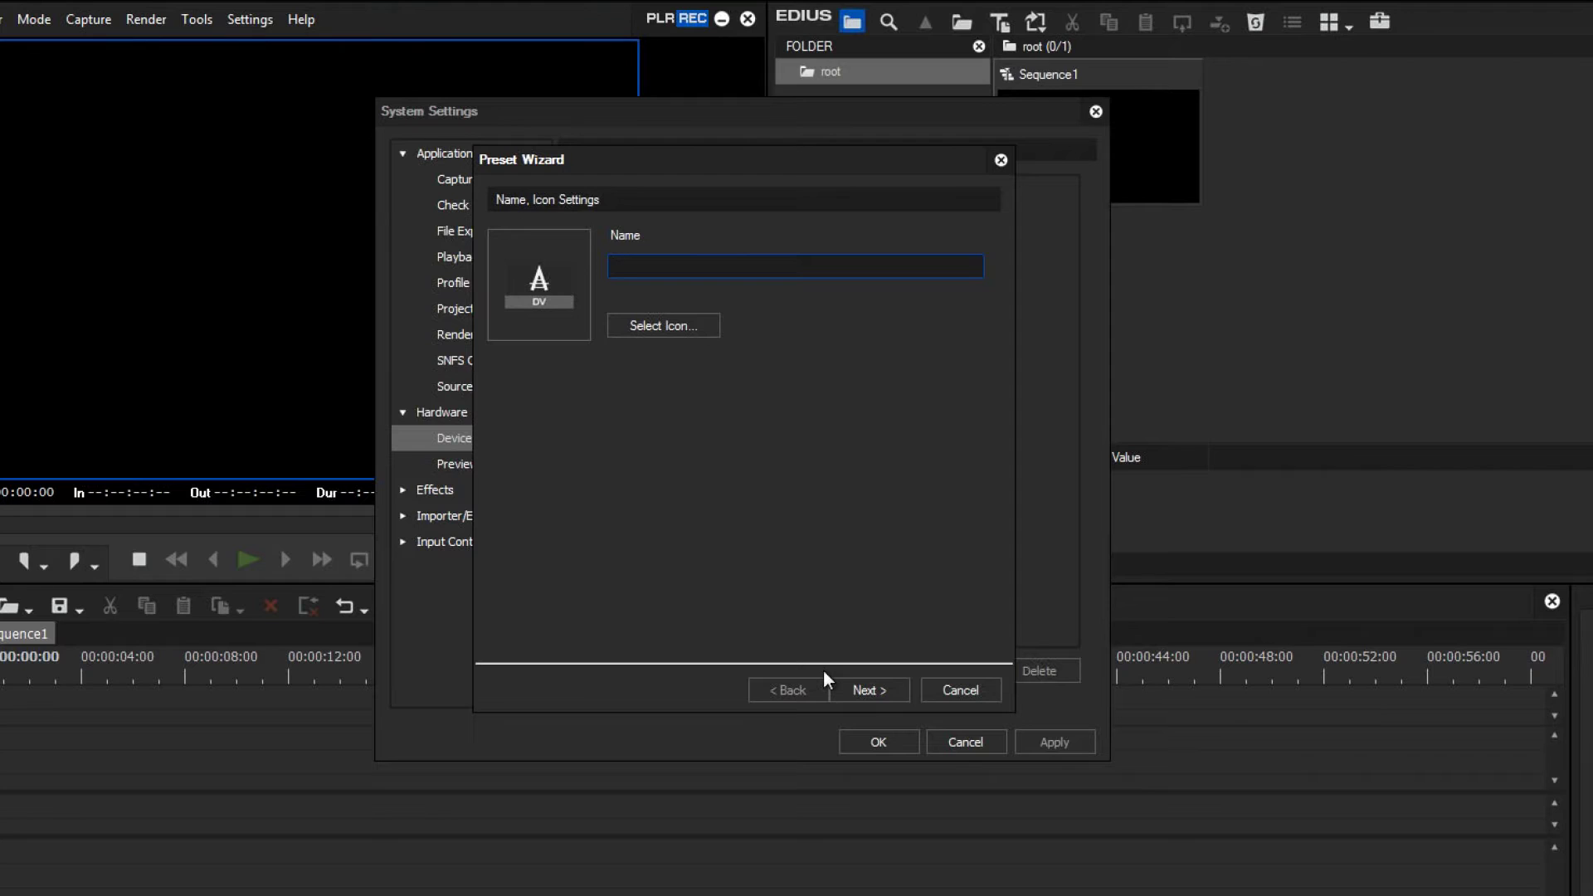
text(HDV De)
text(vice)
click(668, 330)
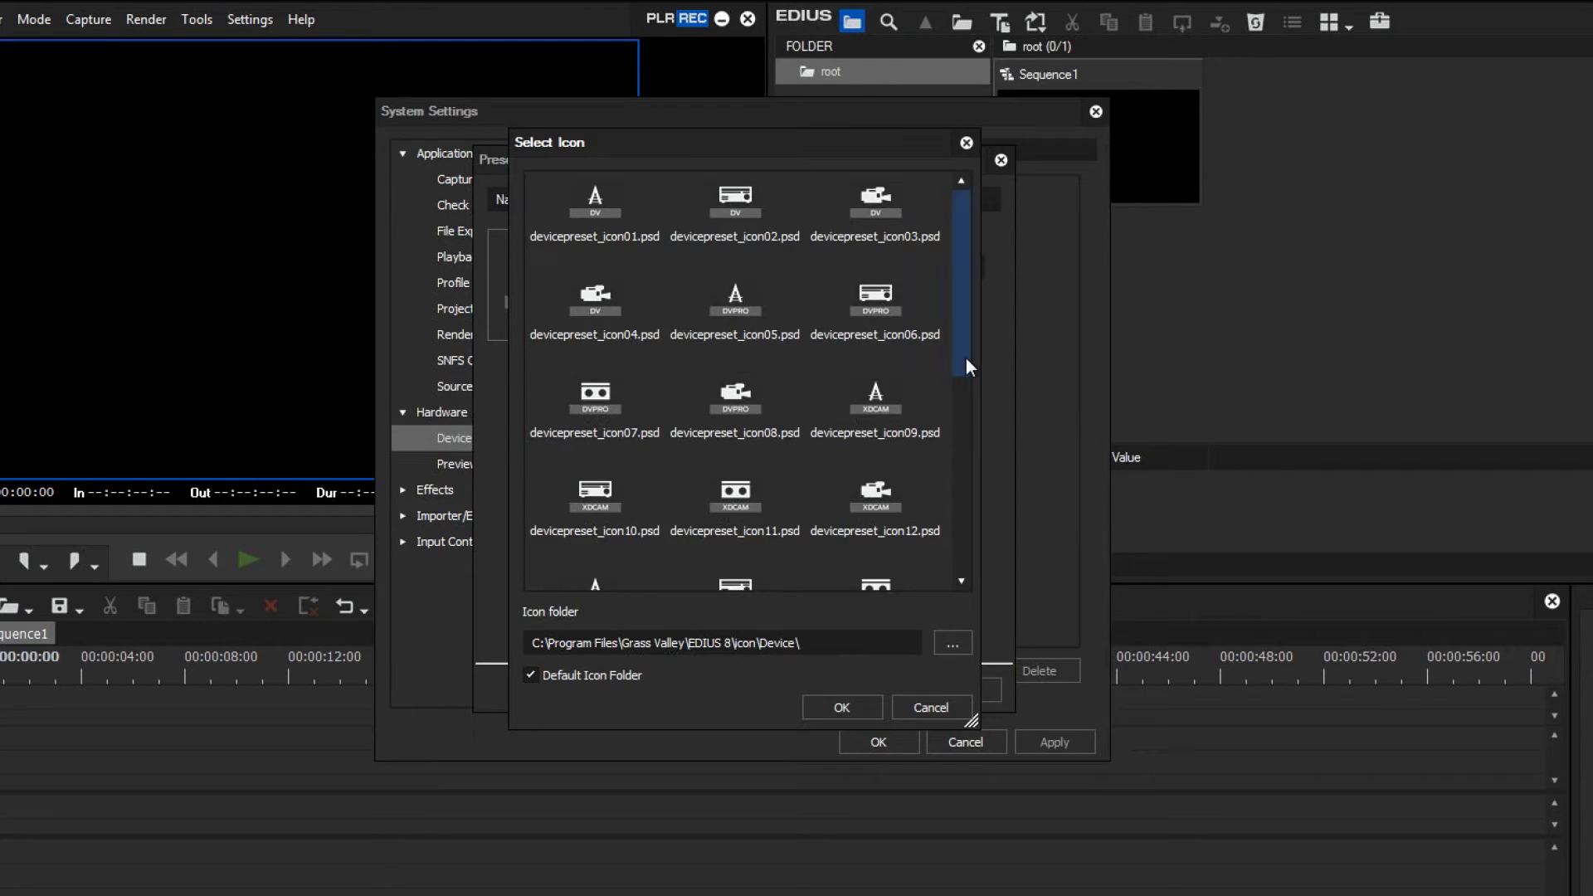
drag(967, 358, 968, 573)
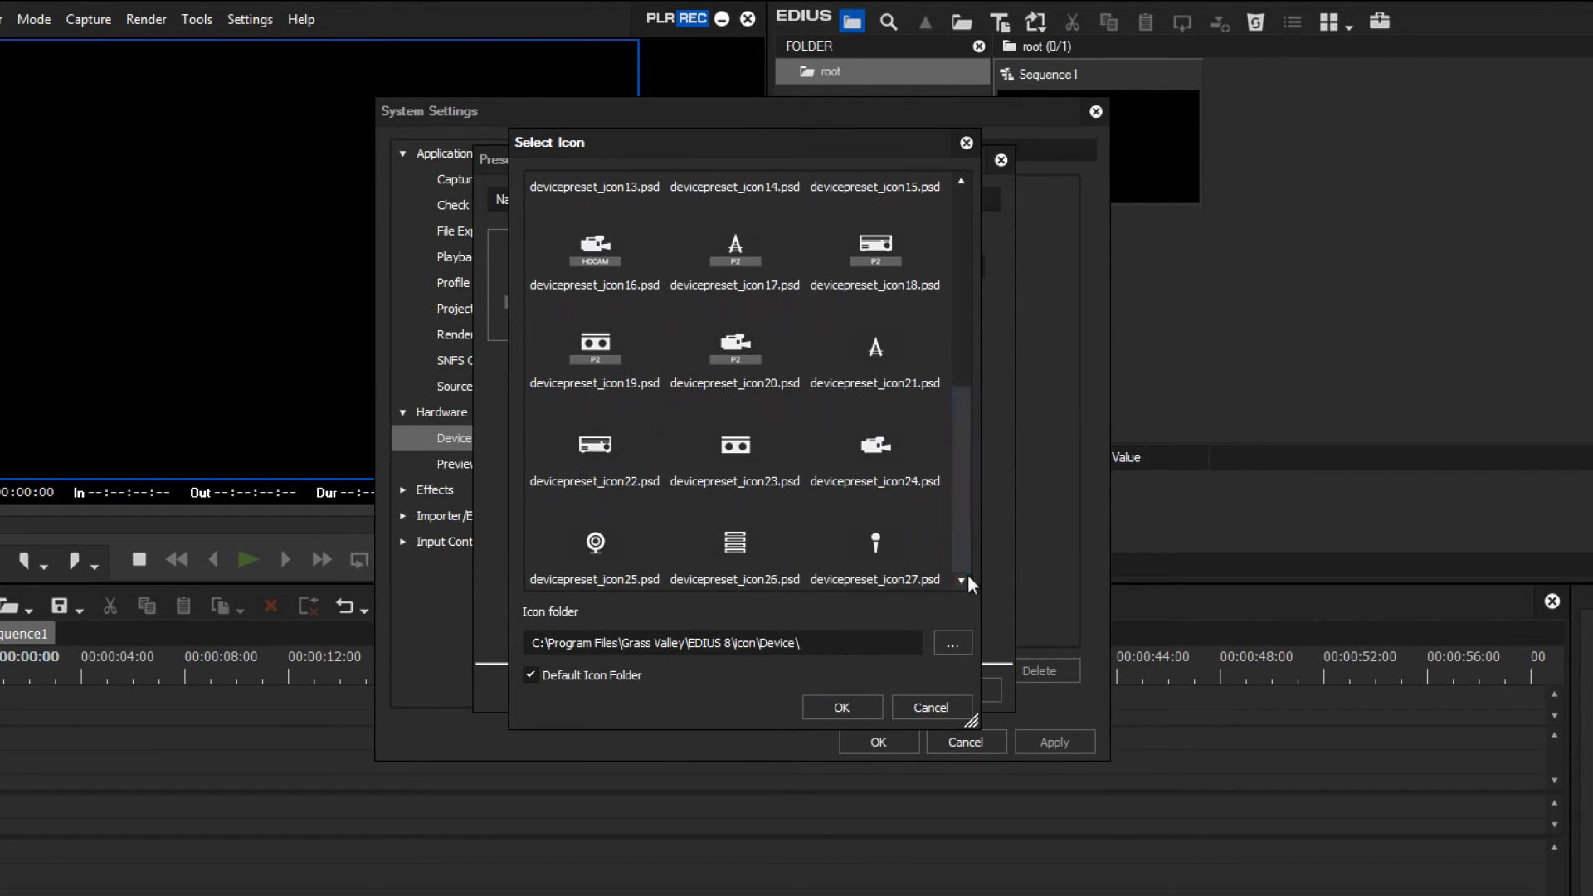
click(873, 444)
click(842, 707)
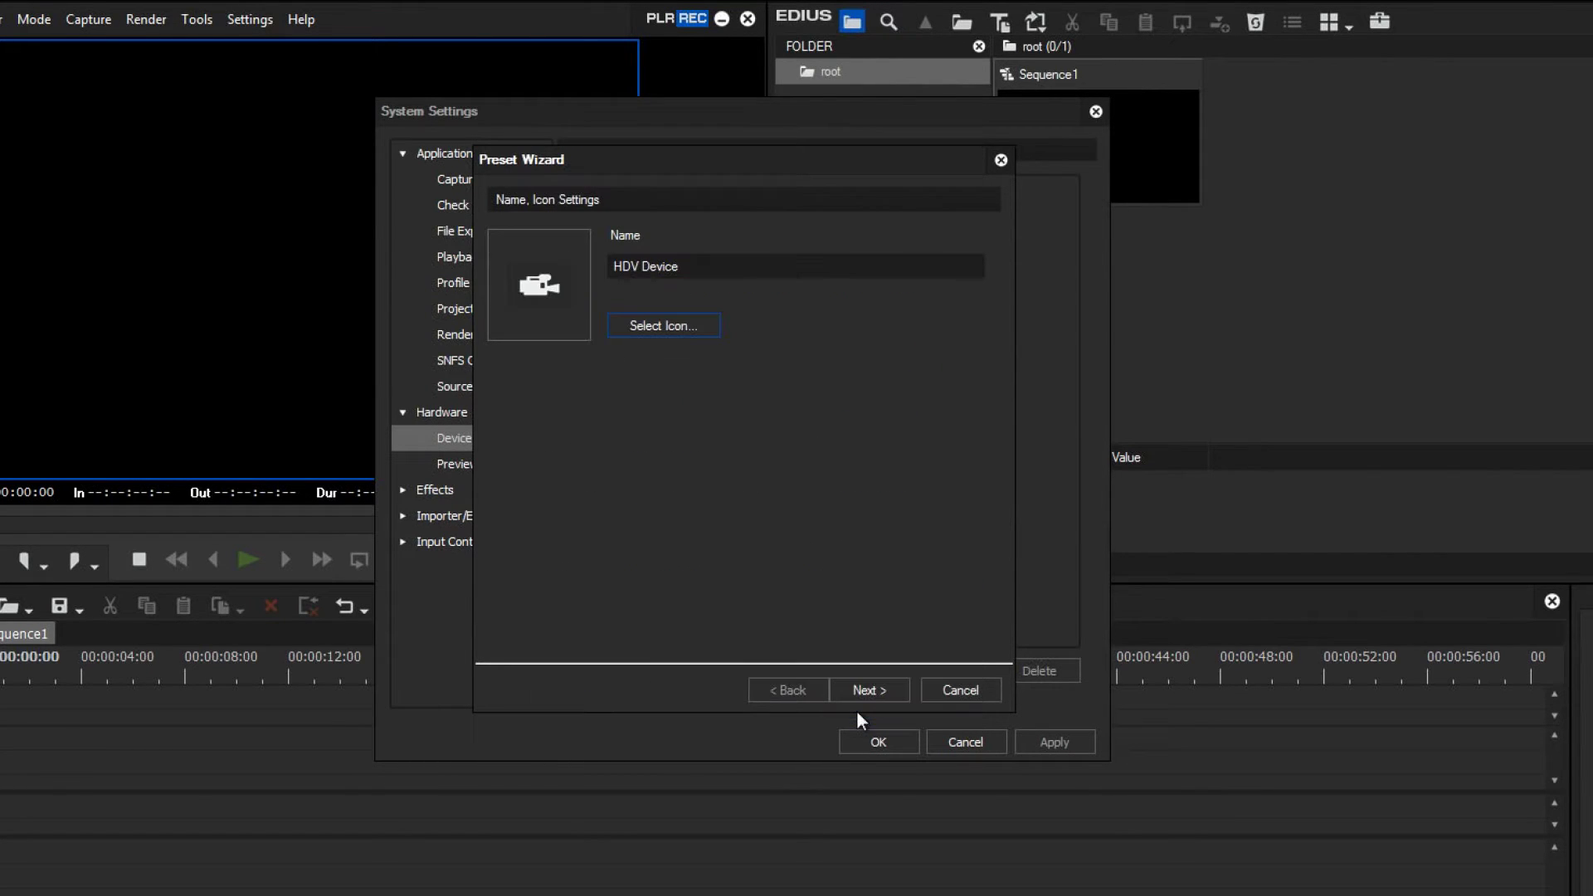
click(881, 699)
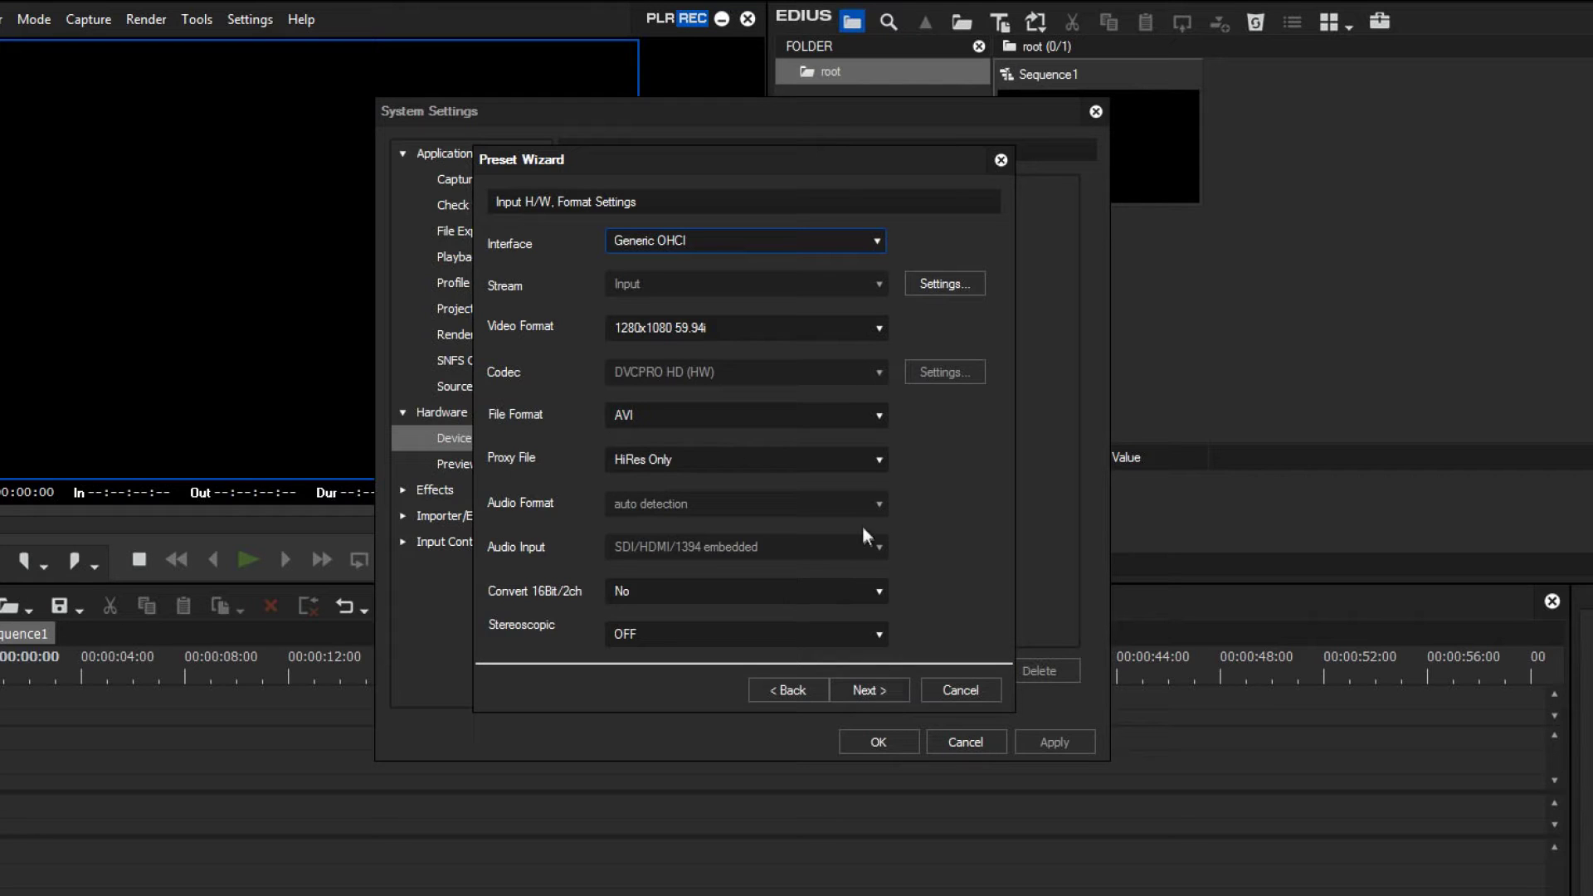
- Set the preset input to Generic HDV, 1440x1080 50i, keeping the Grass Valley HQ codec
click(750, 243)
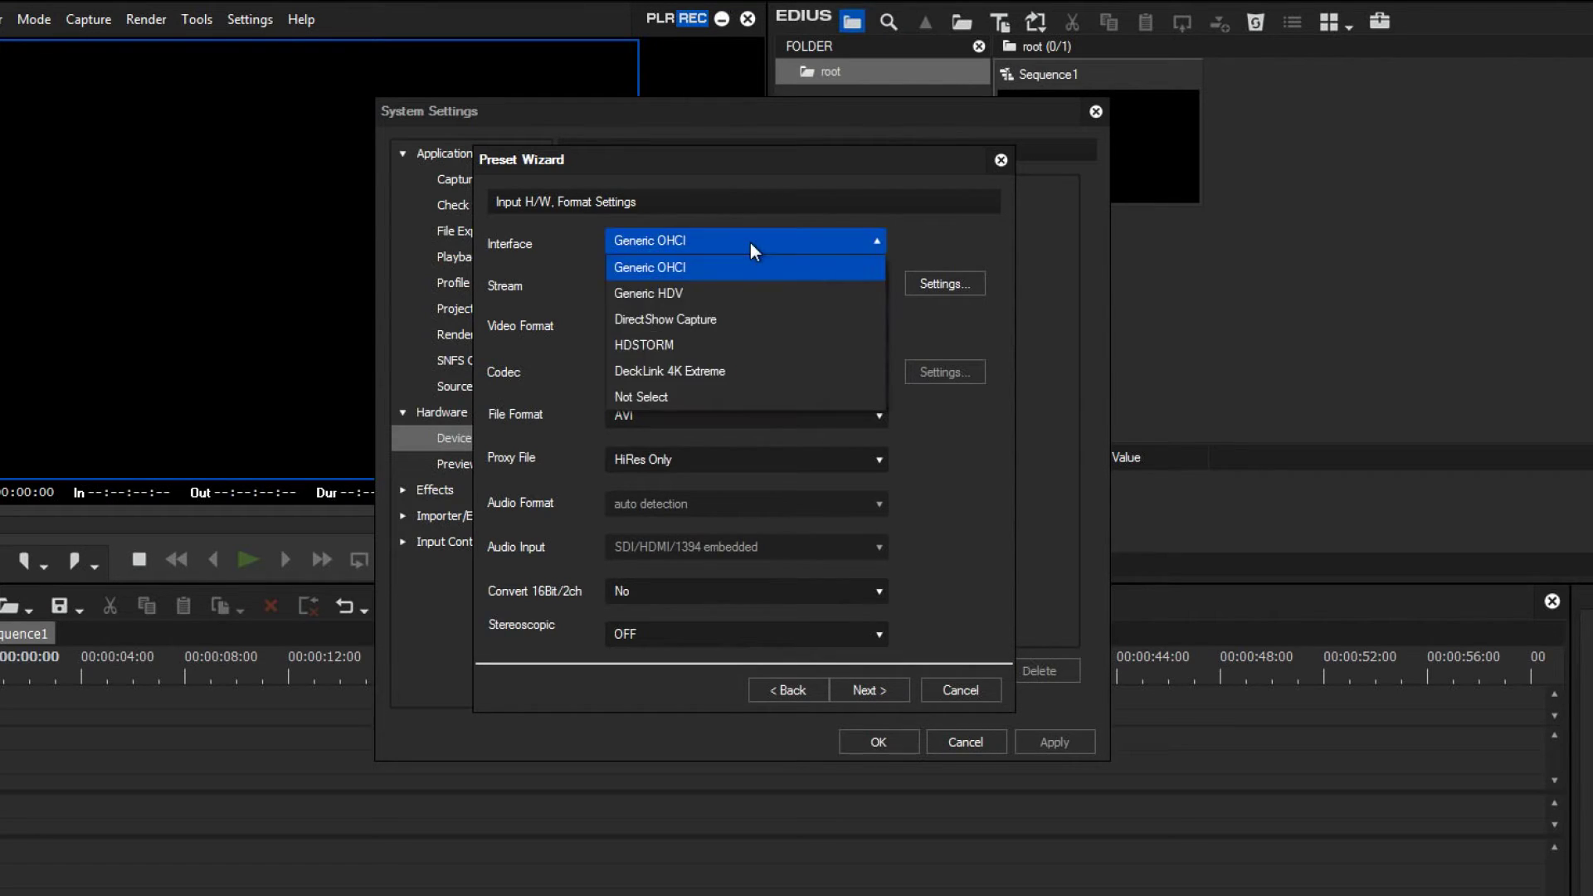
click(753, 299)
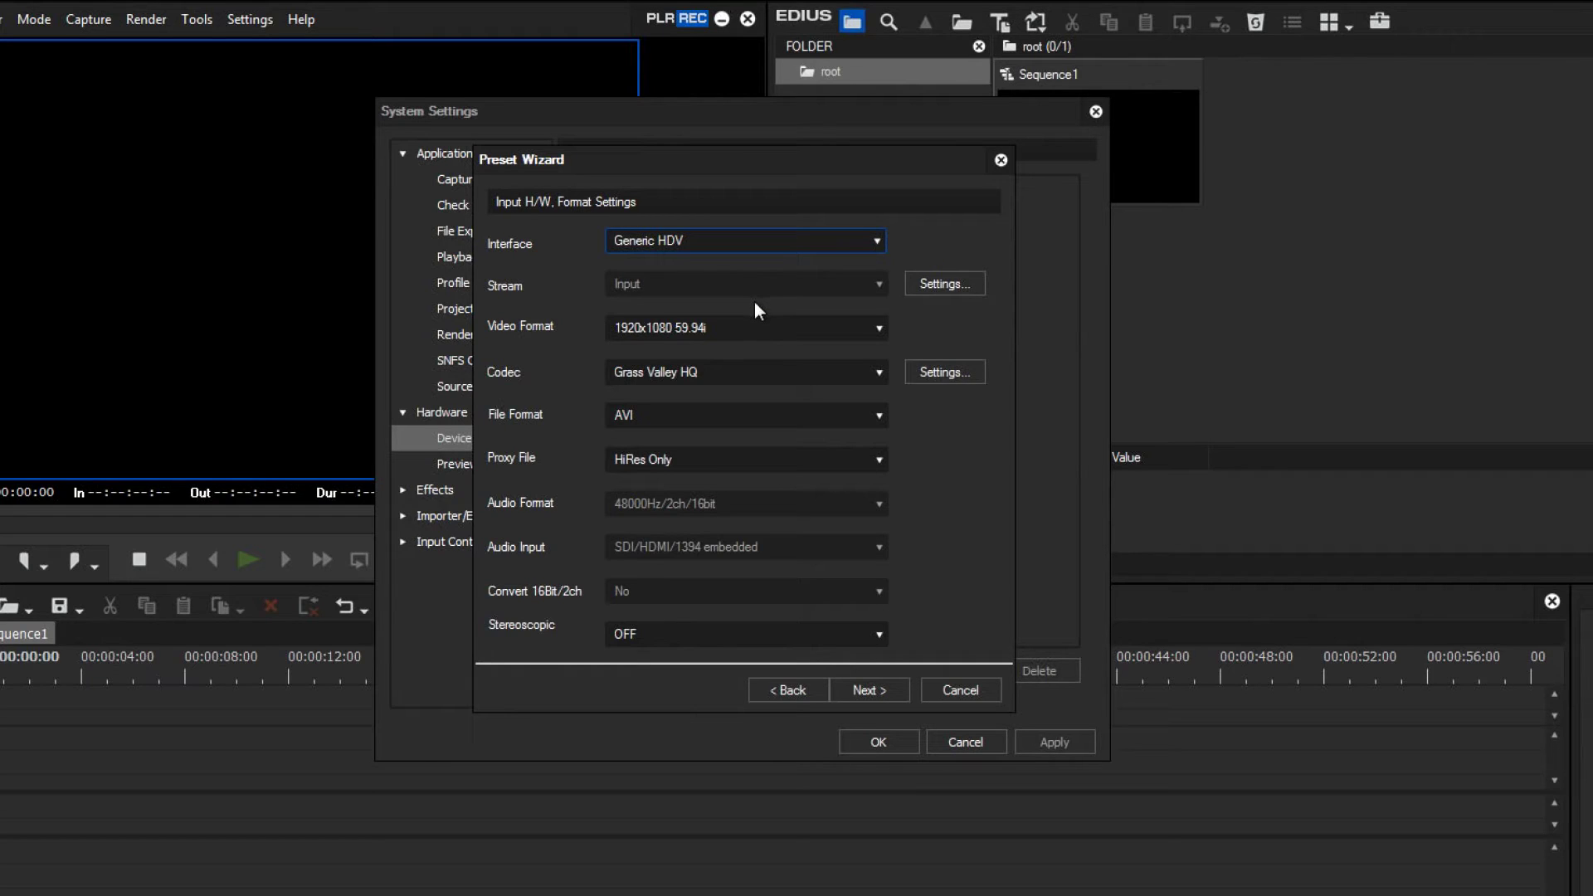
click(758, 334)
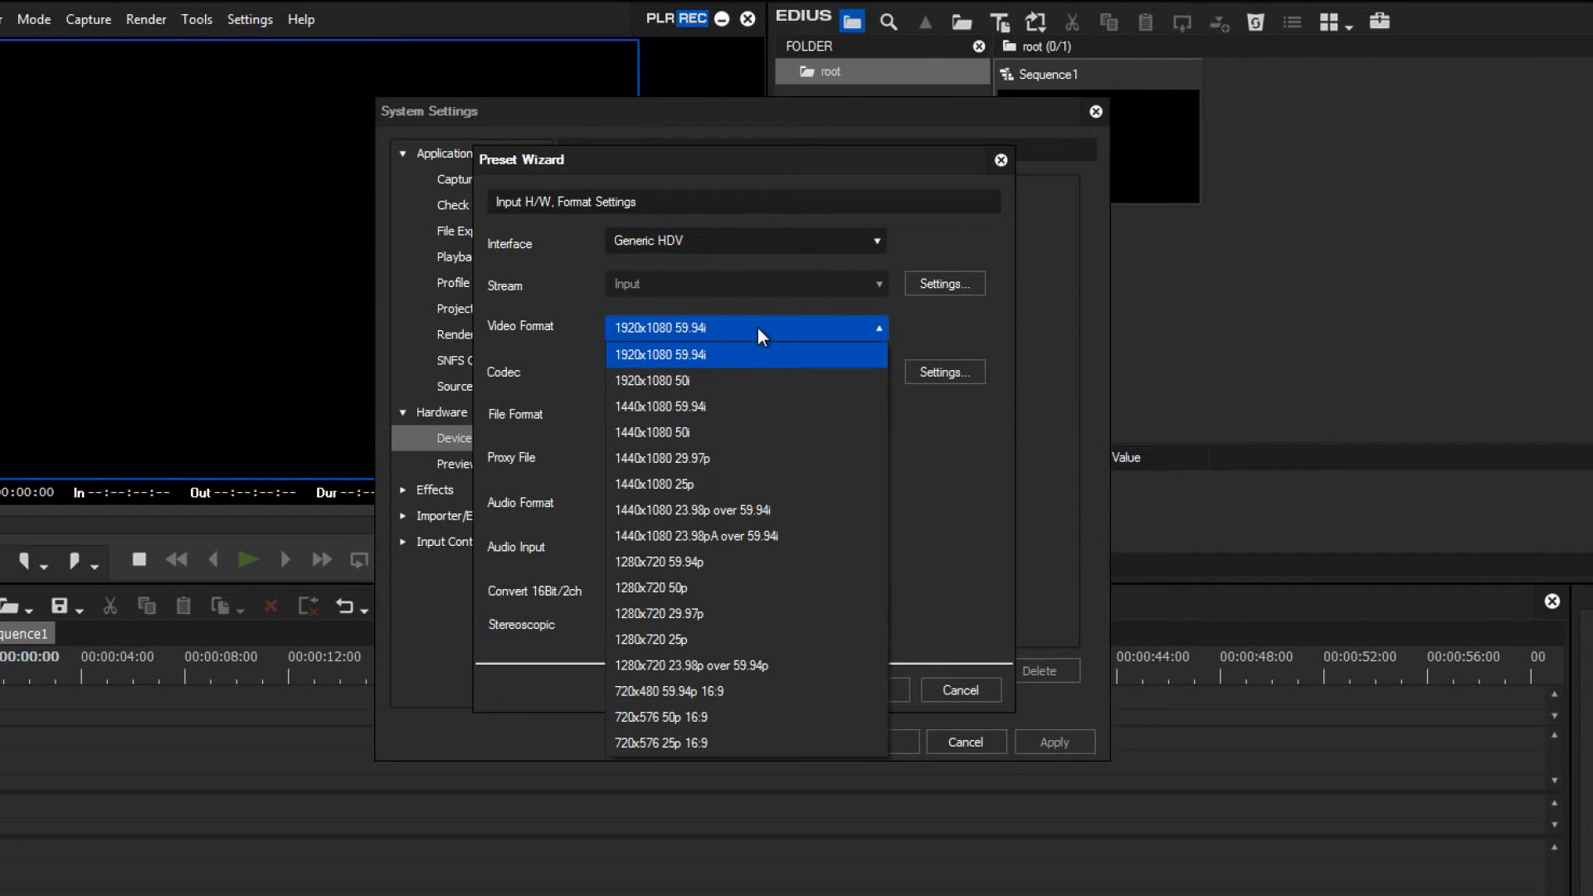
click(758, 432)
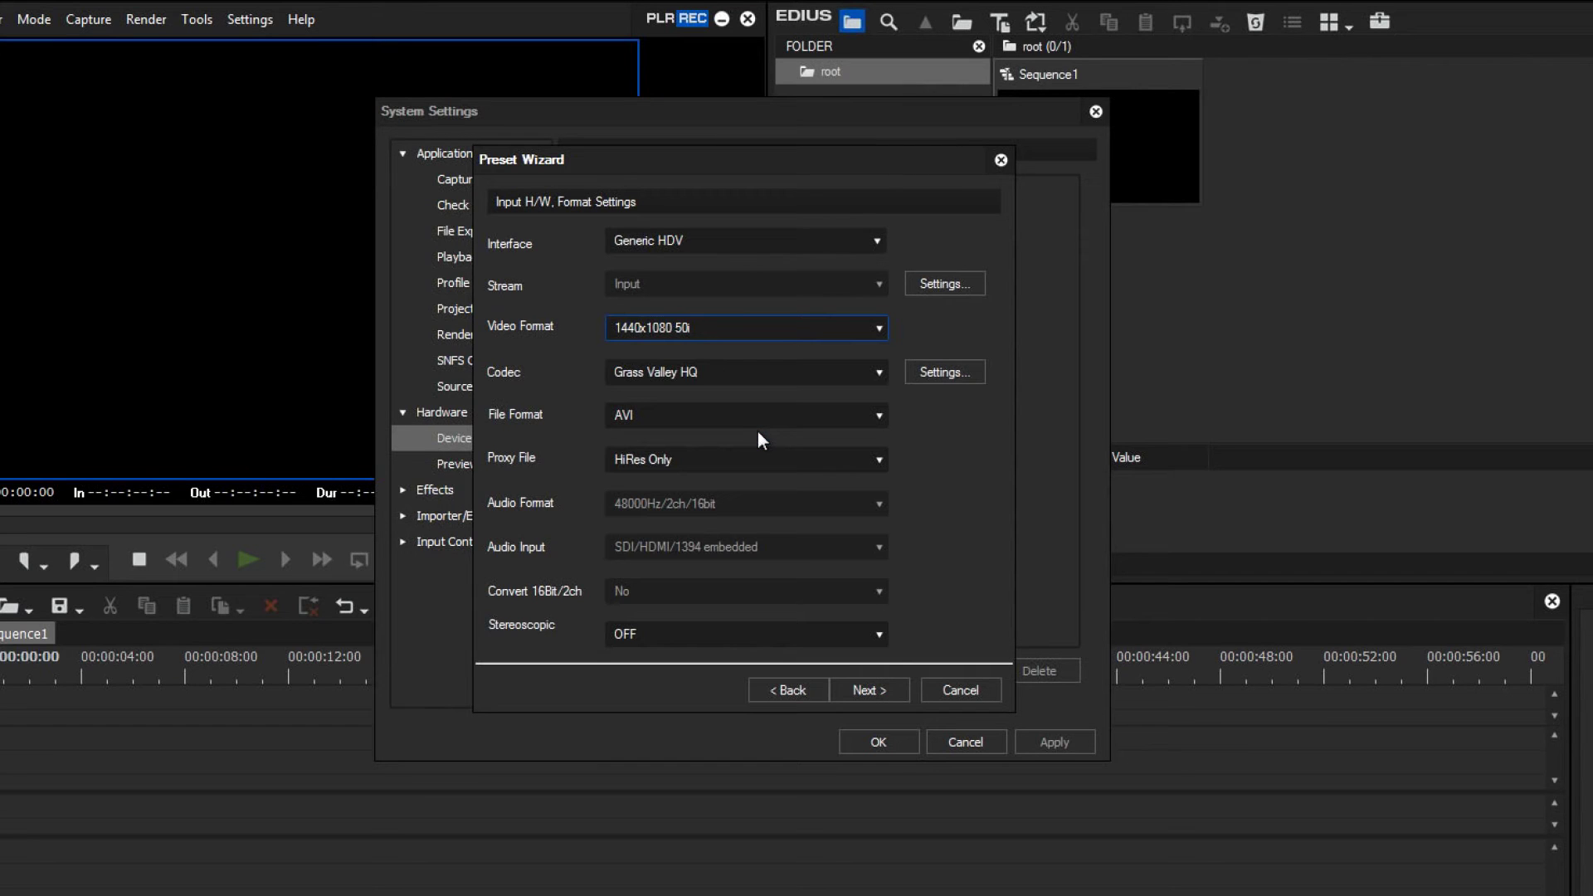
click(878, 377)
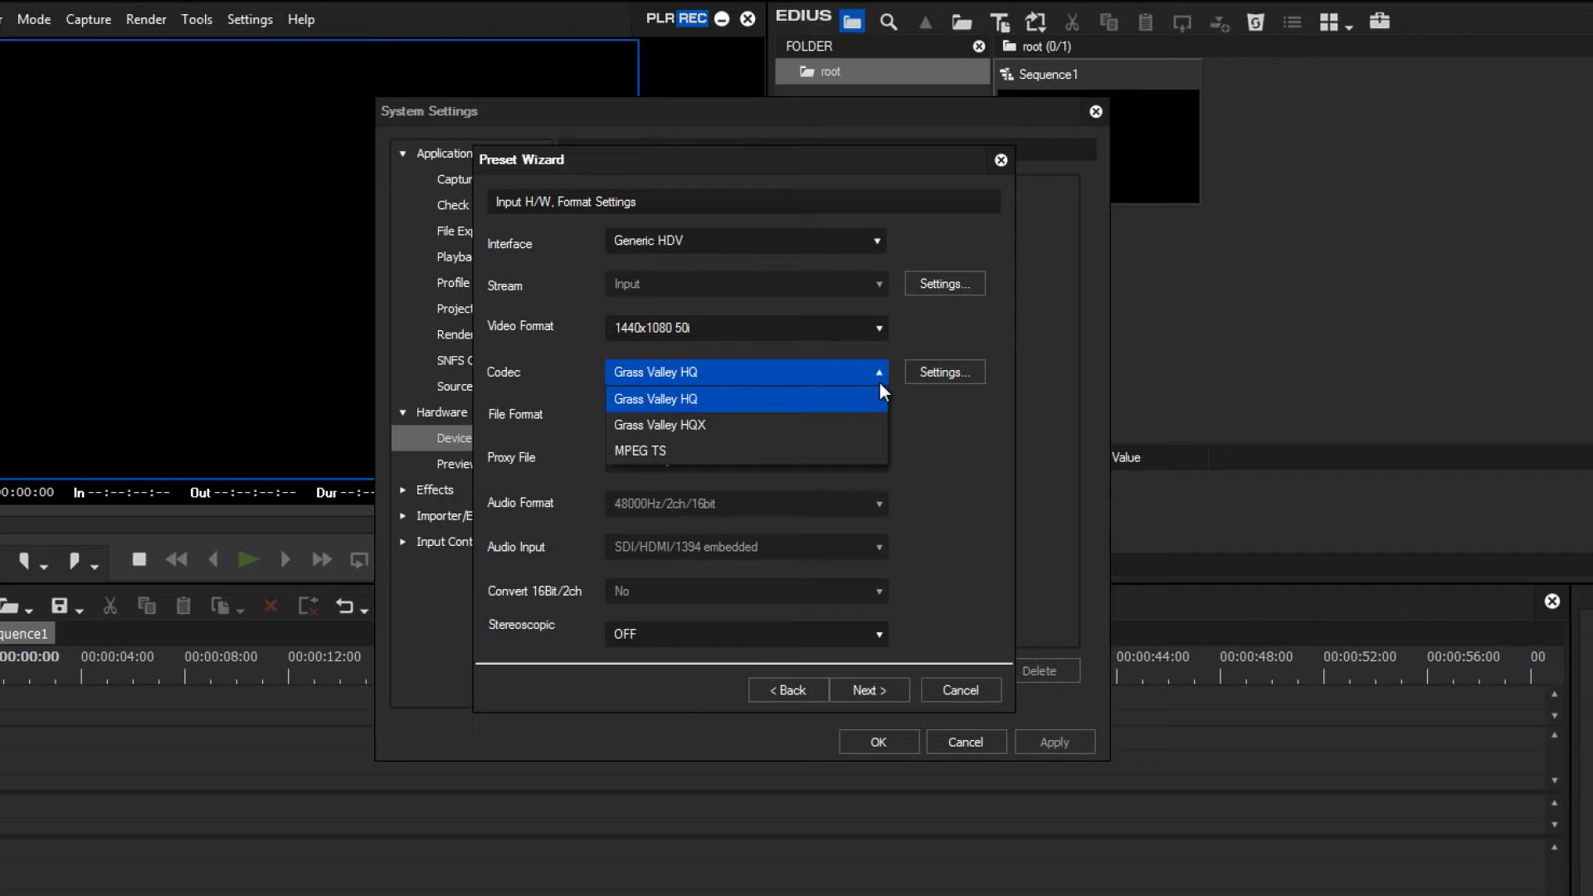
click(879, 383)
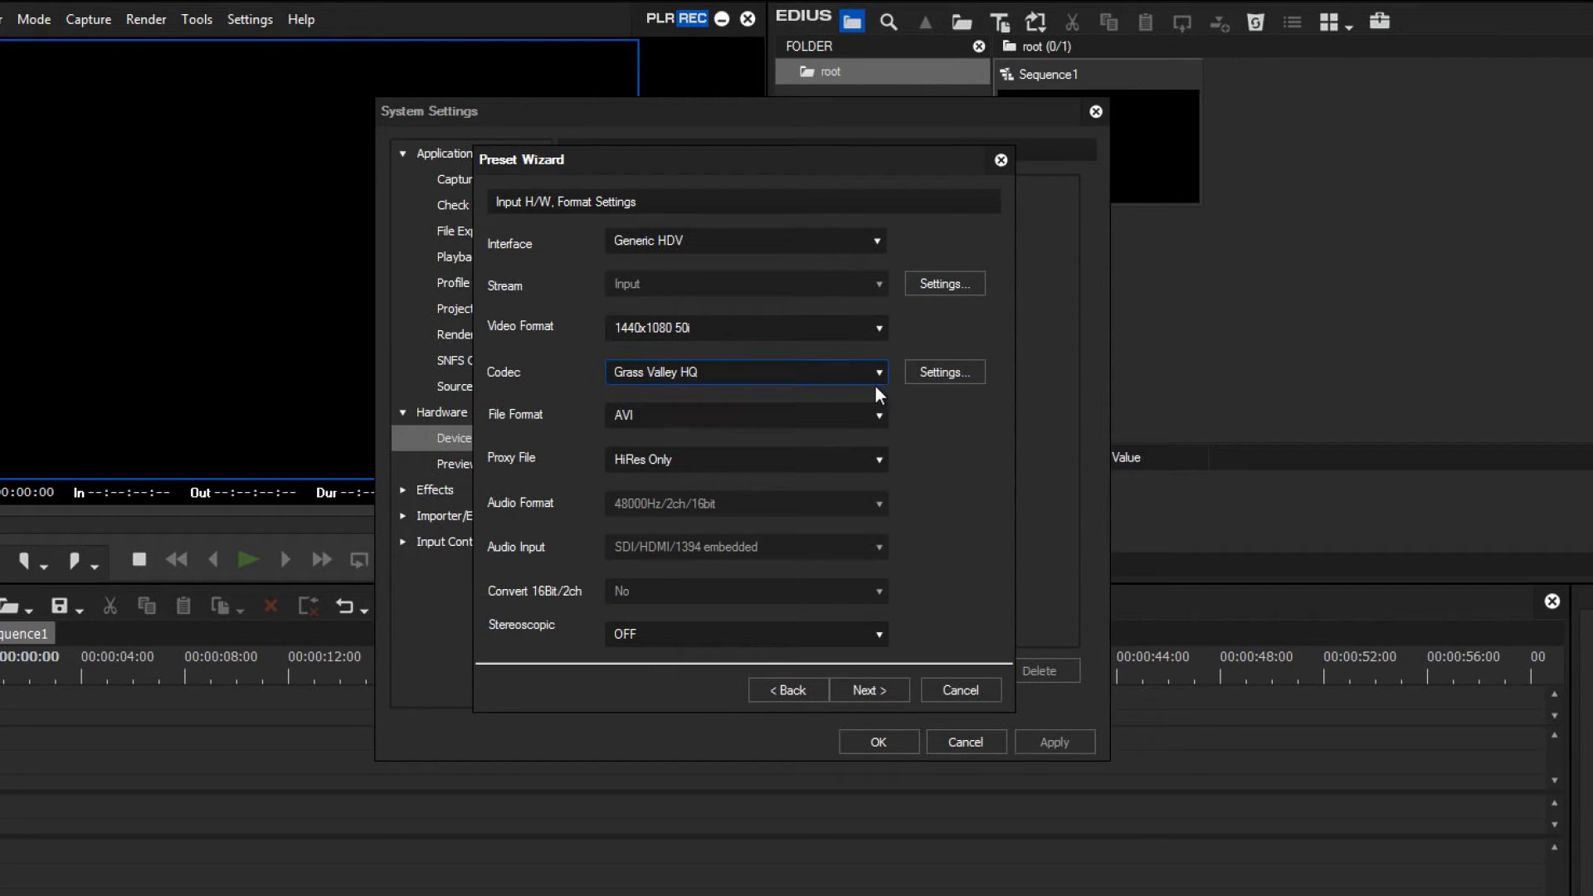
click(855, 684)
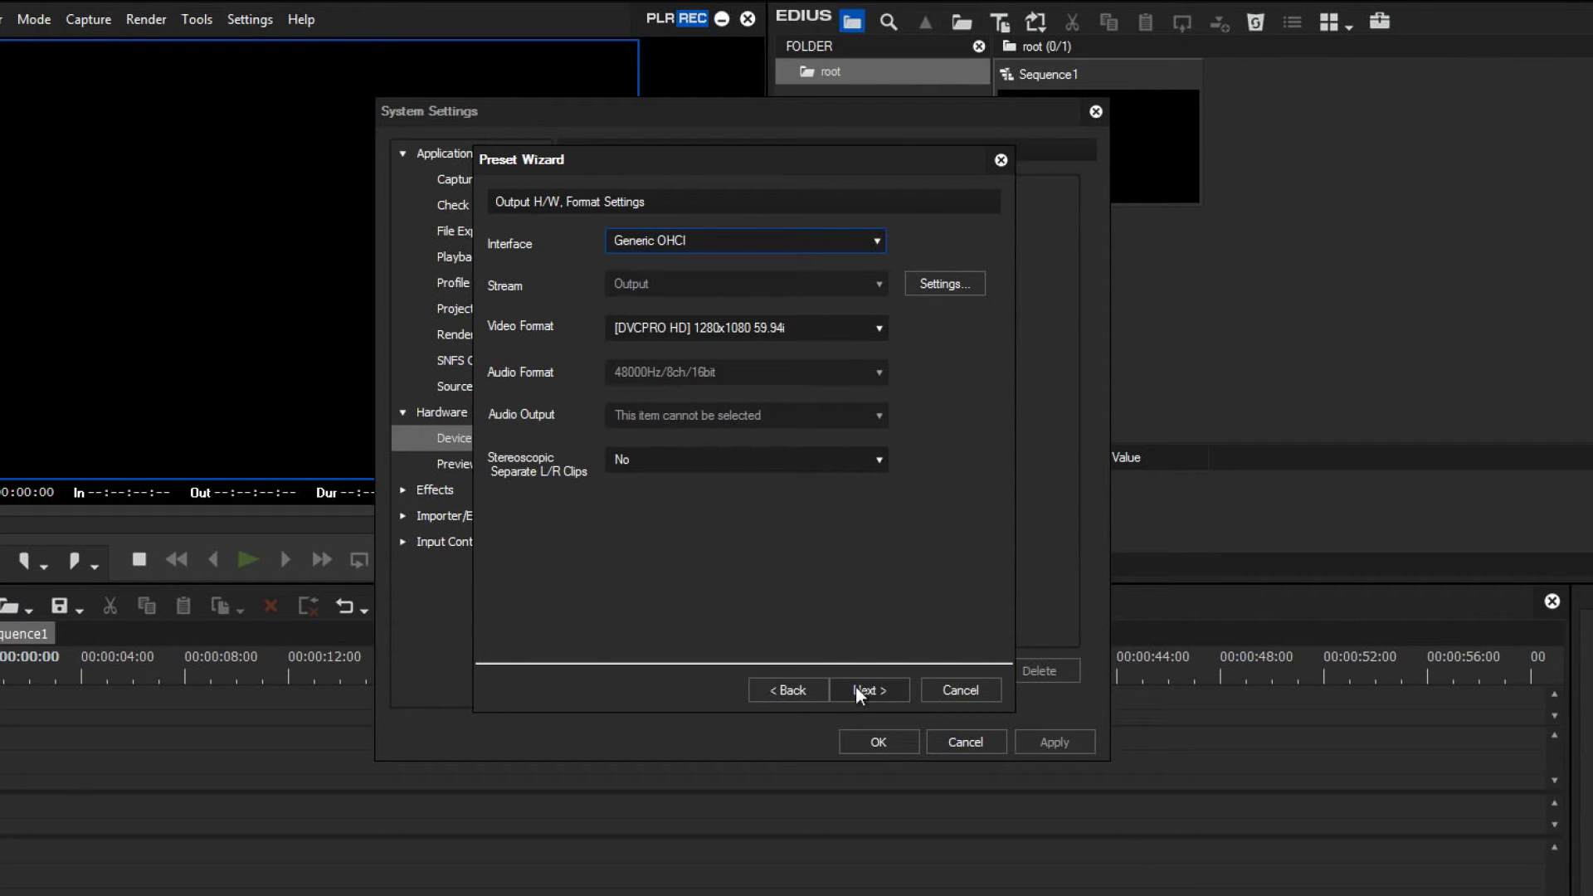
- Complete the HDV Device wizard with Generic OHCI output, then apply and close System Settings
click(856, 686)
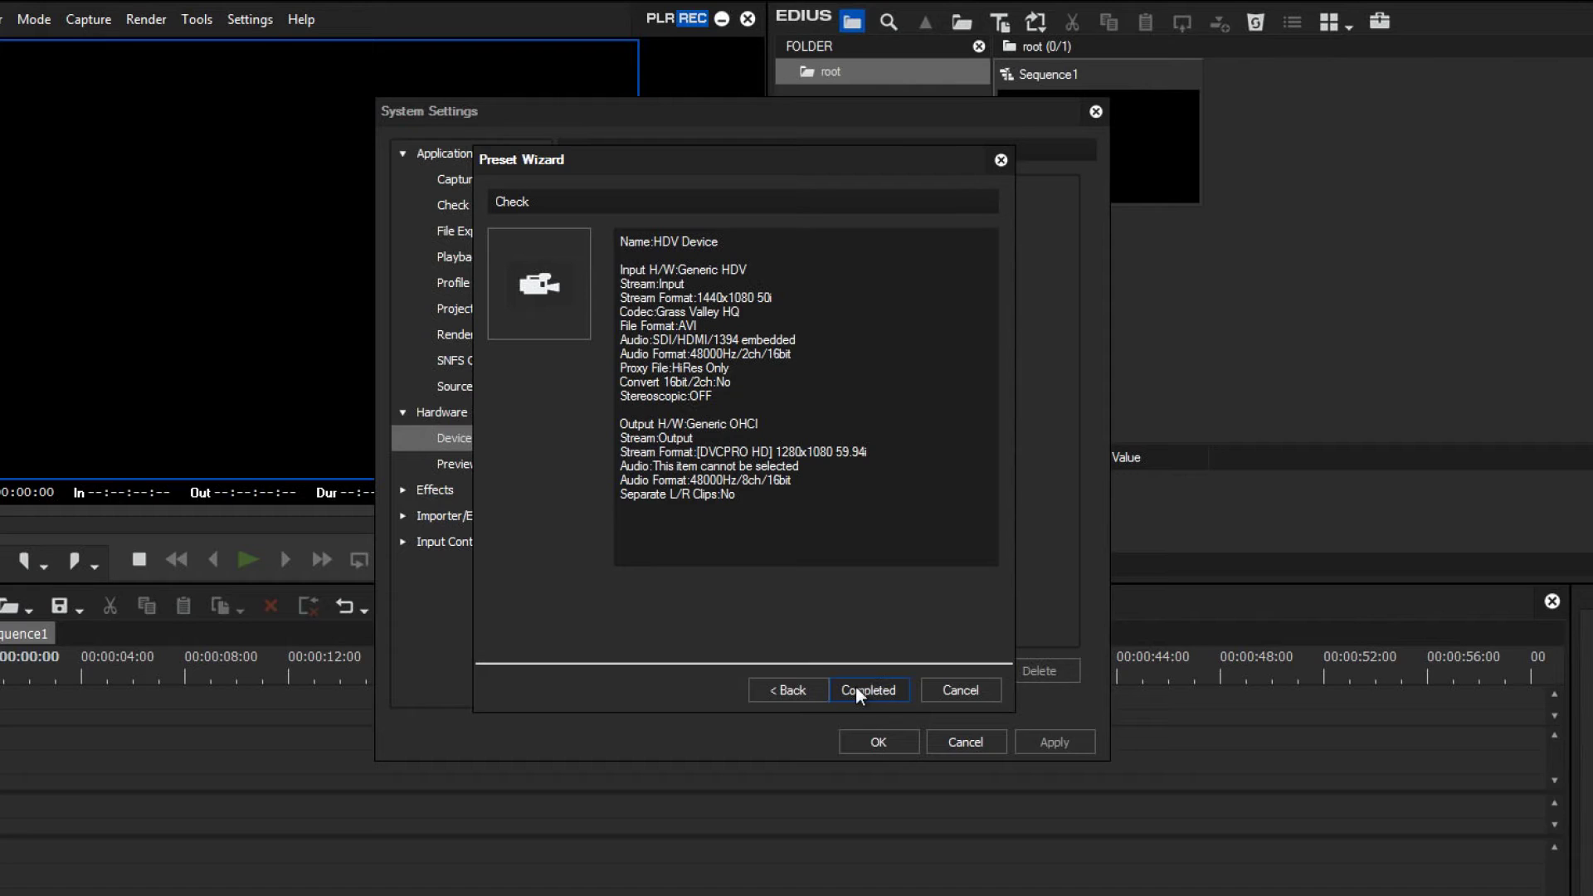
click(856, 686)
click(856, 686)
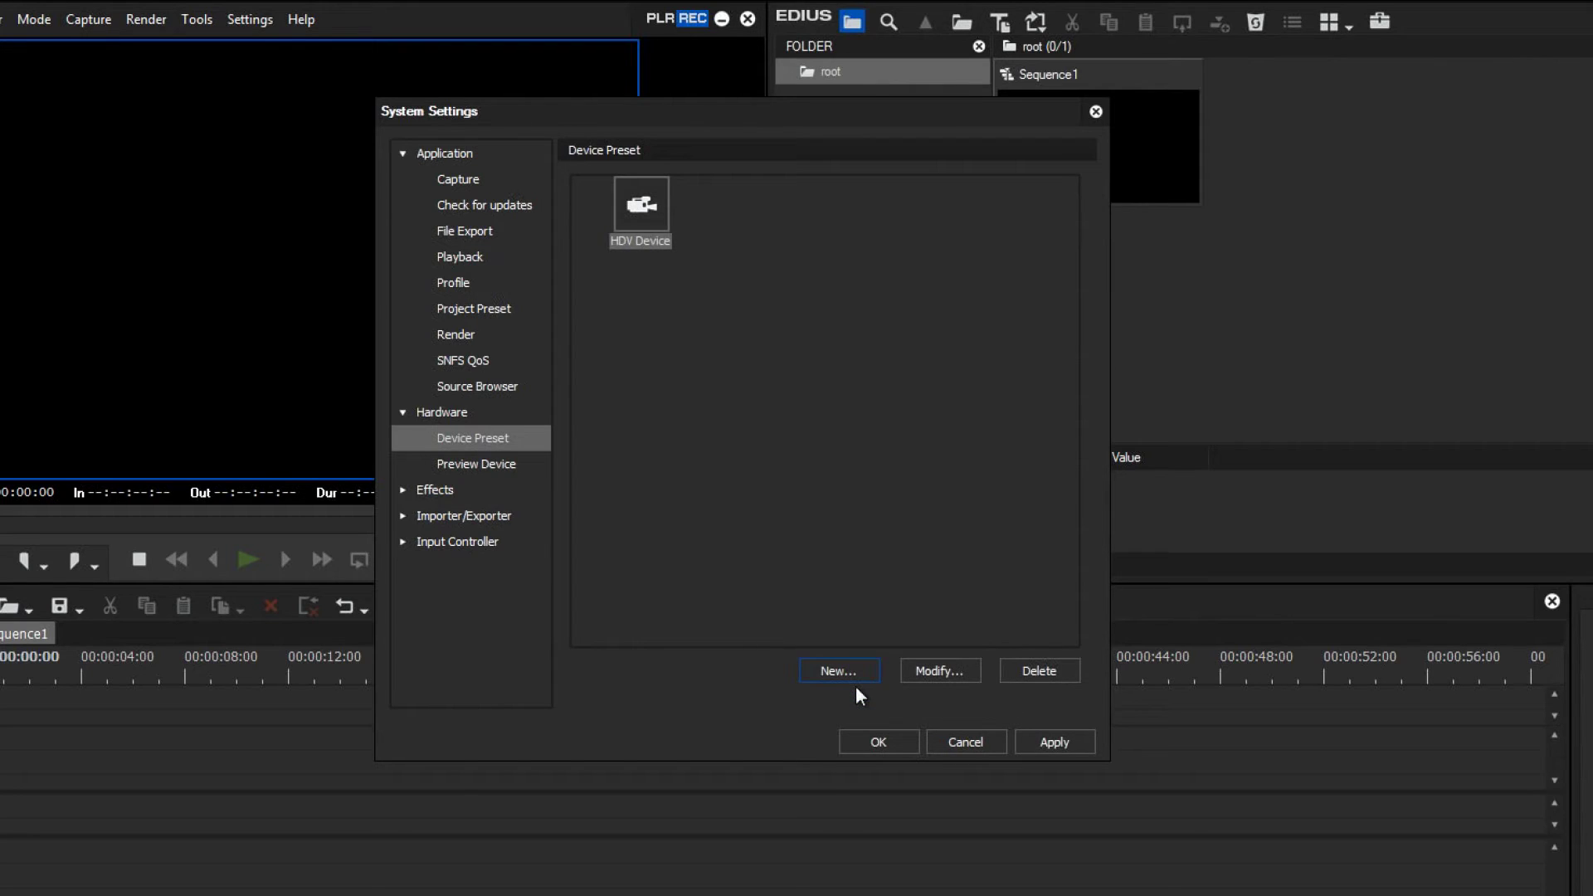
click(1079, 745)
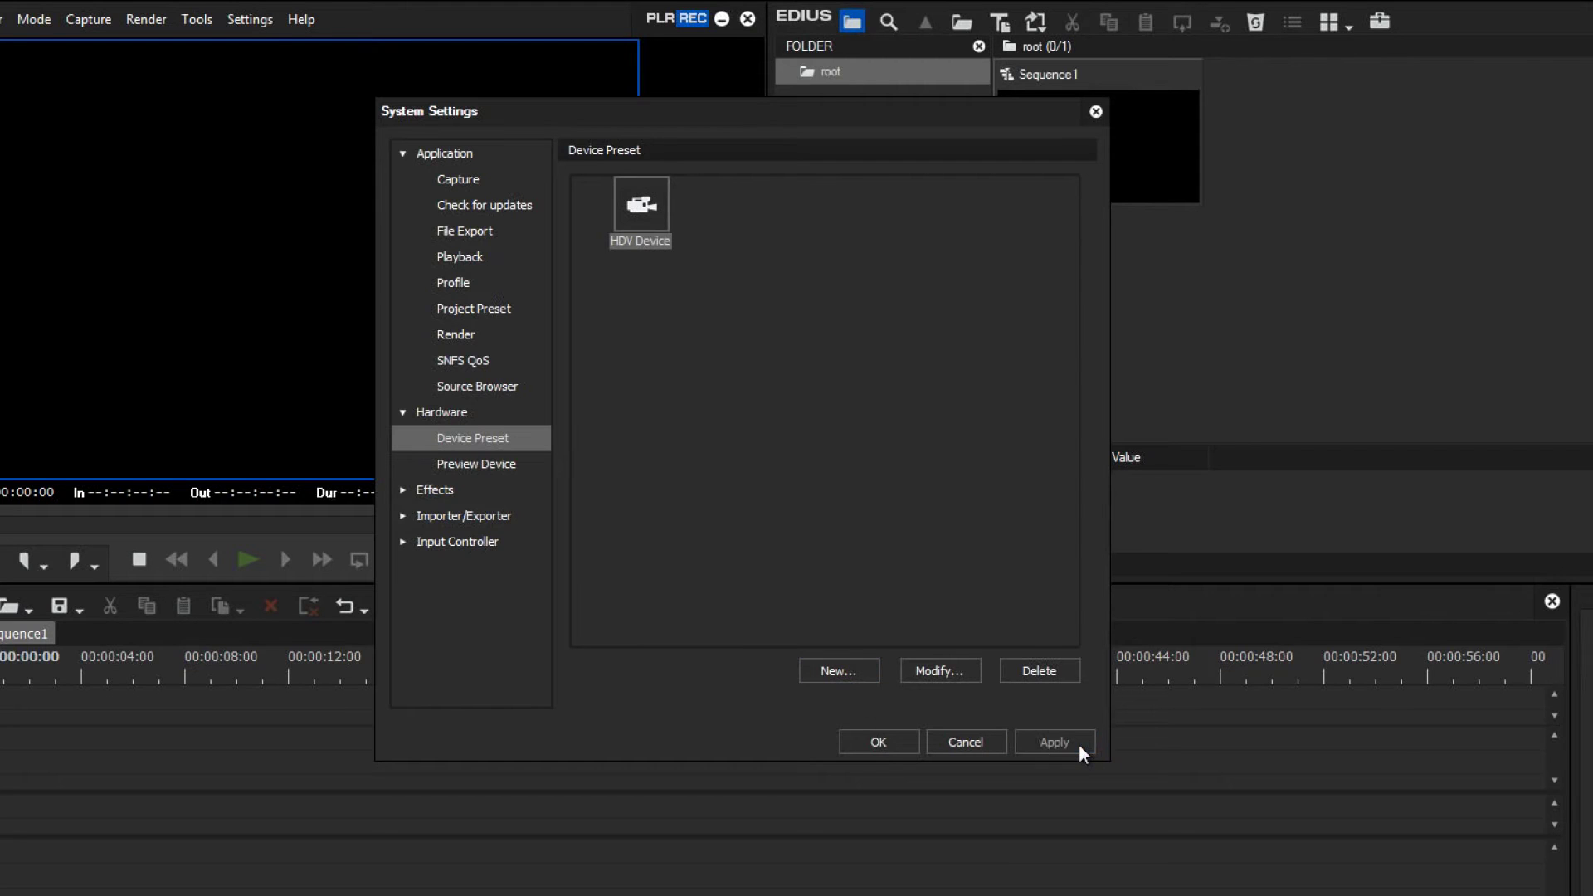
click(872, 740)
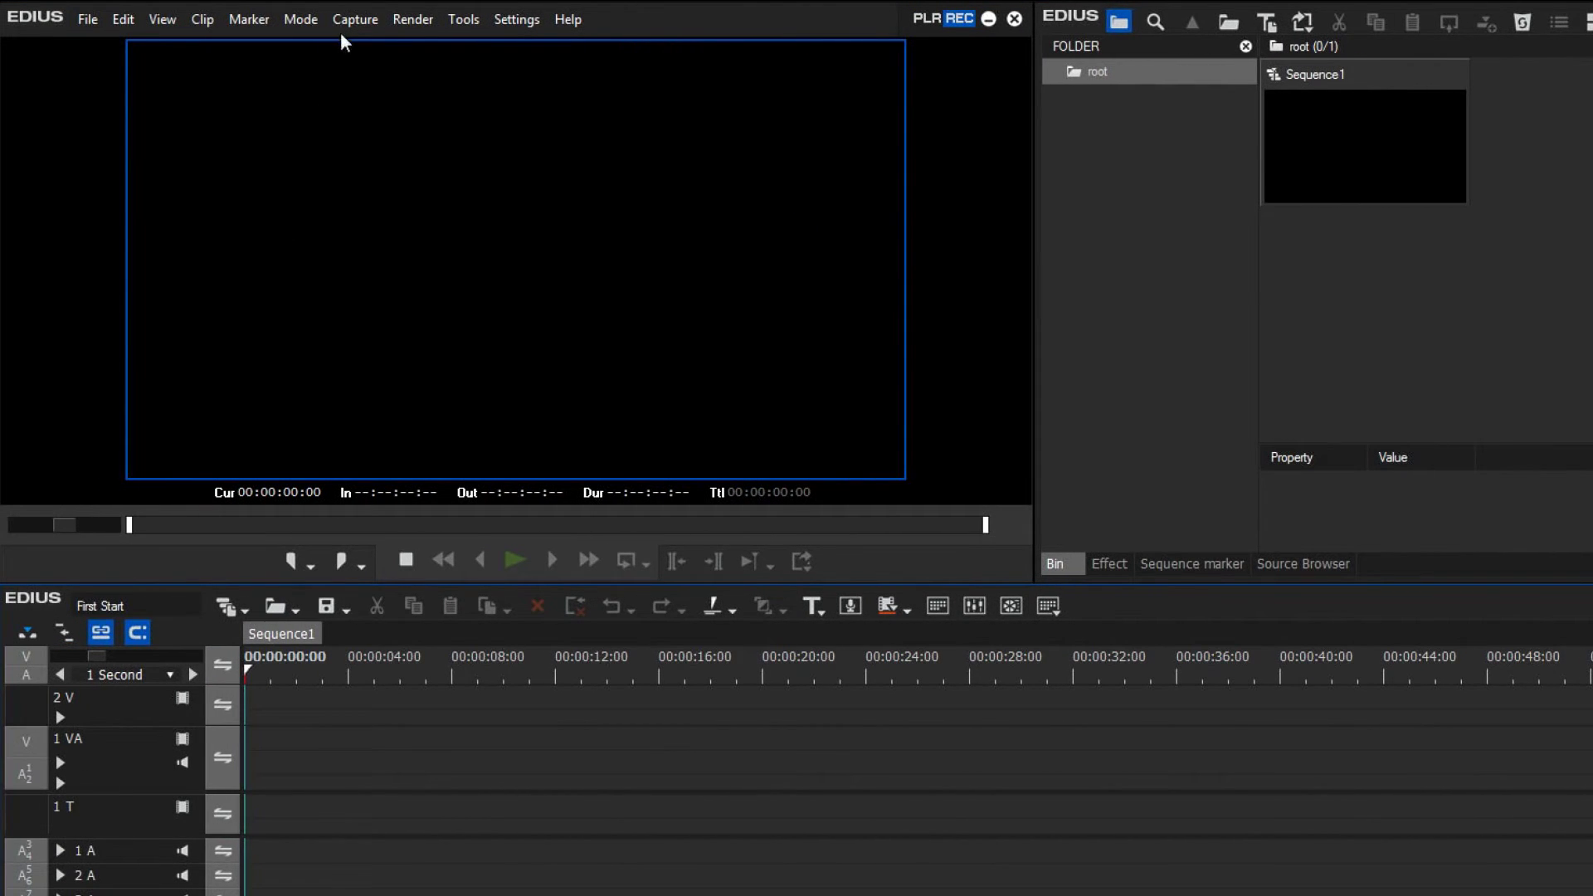
- Select HDV Device as the input device and confirm the Reel No. prompt
click(344, 21)
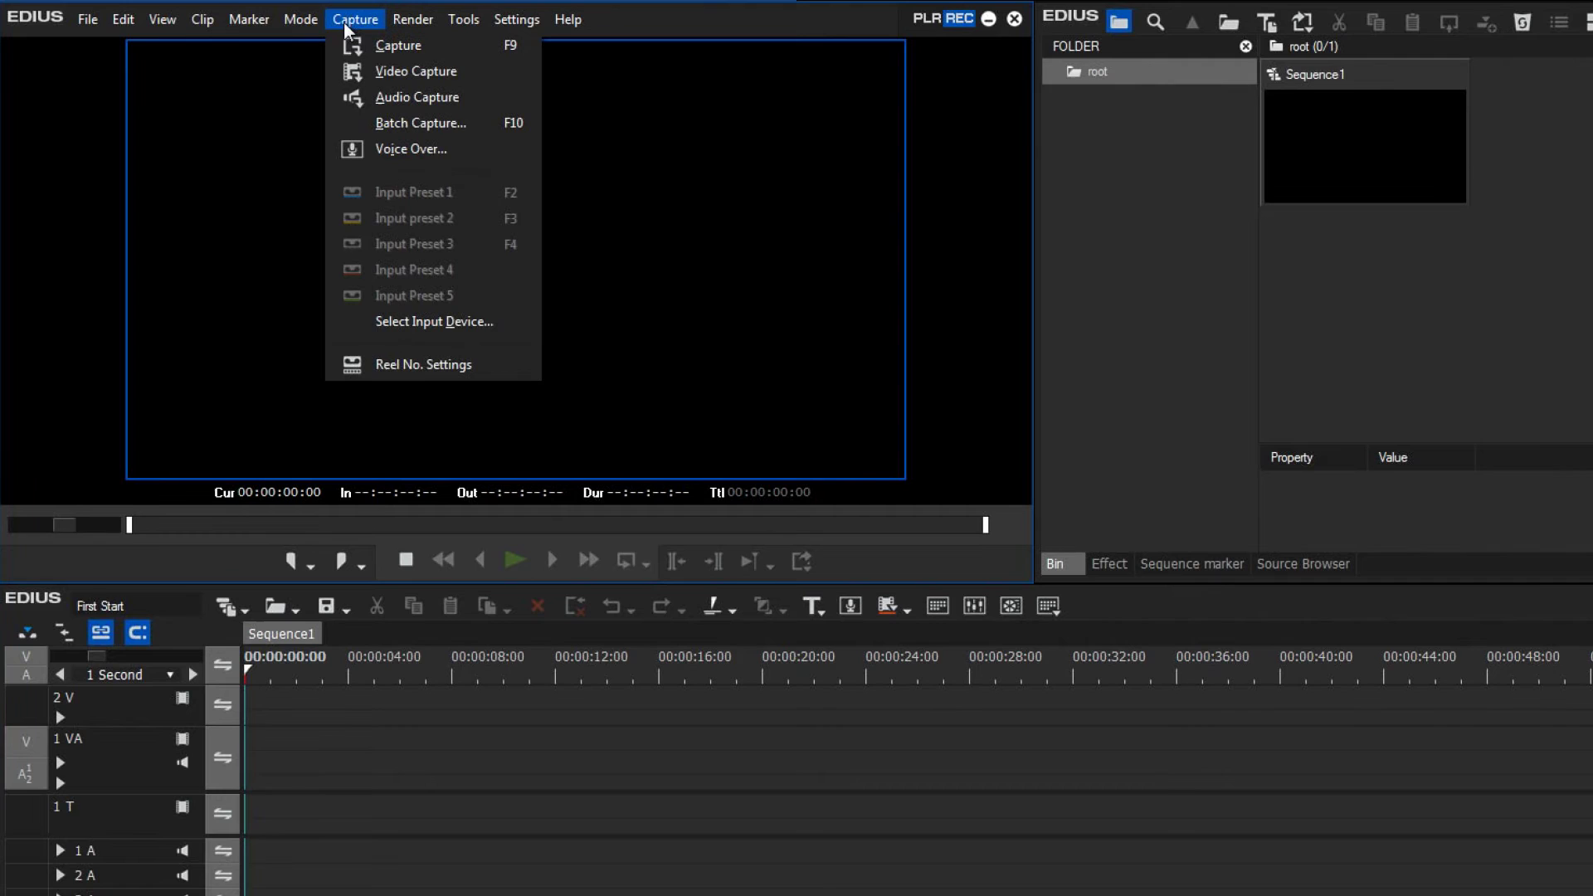
click(403, 321)
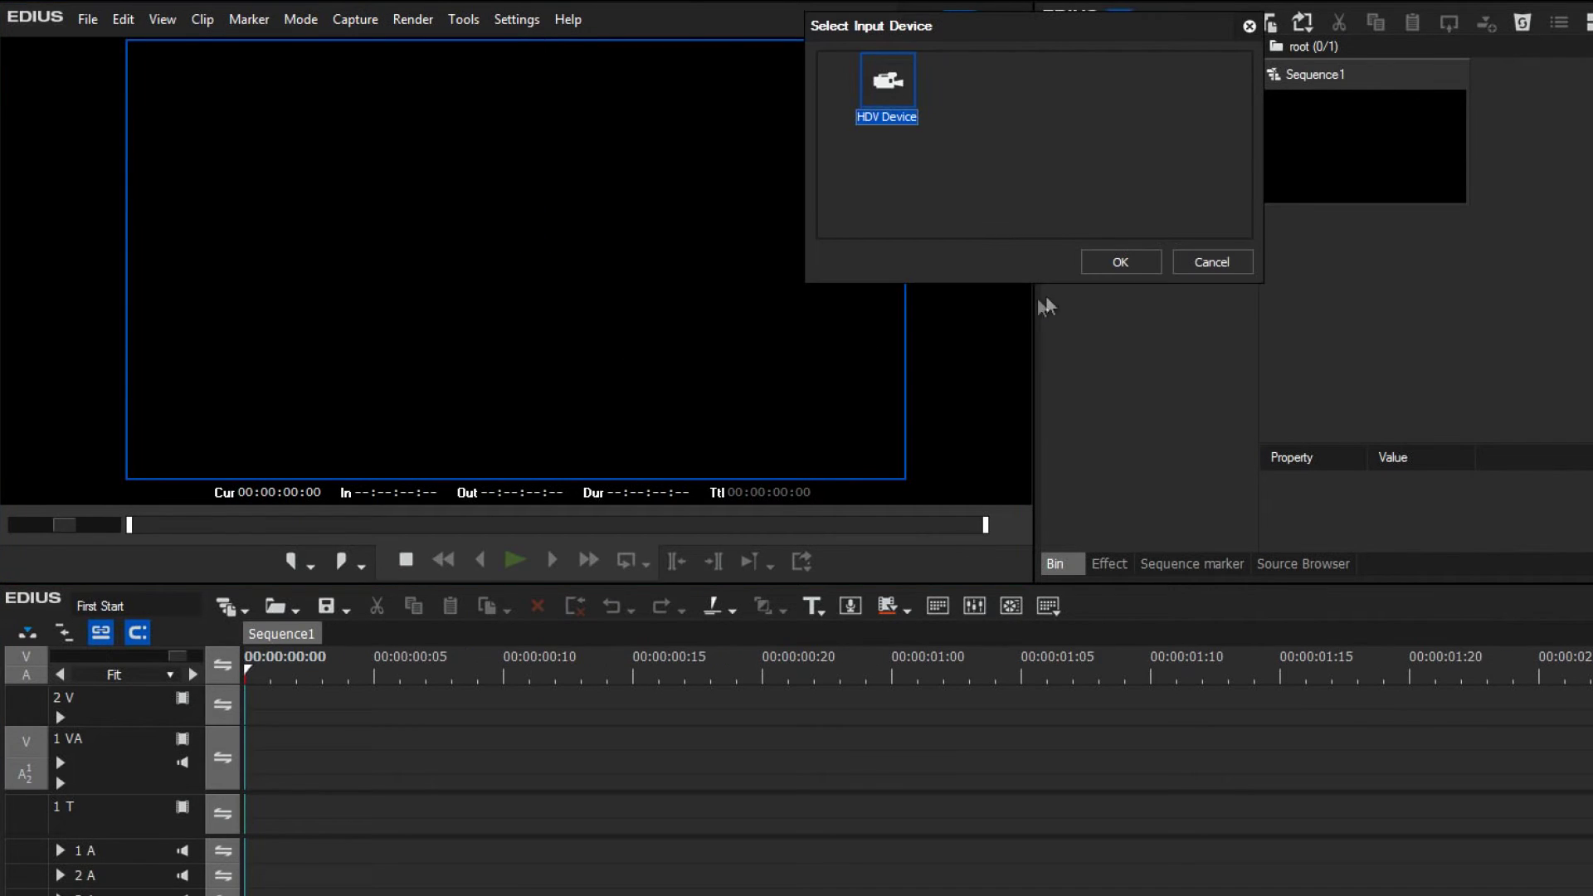
click(1096, 266)
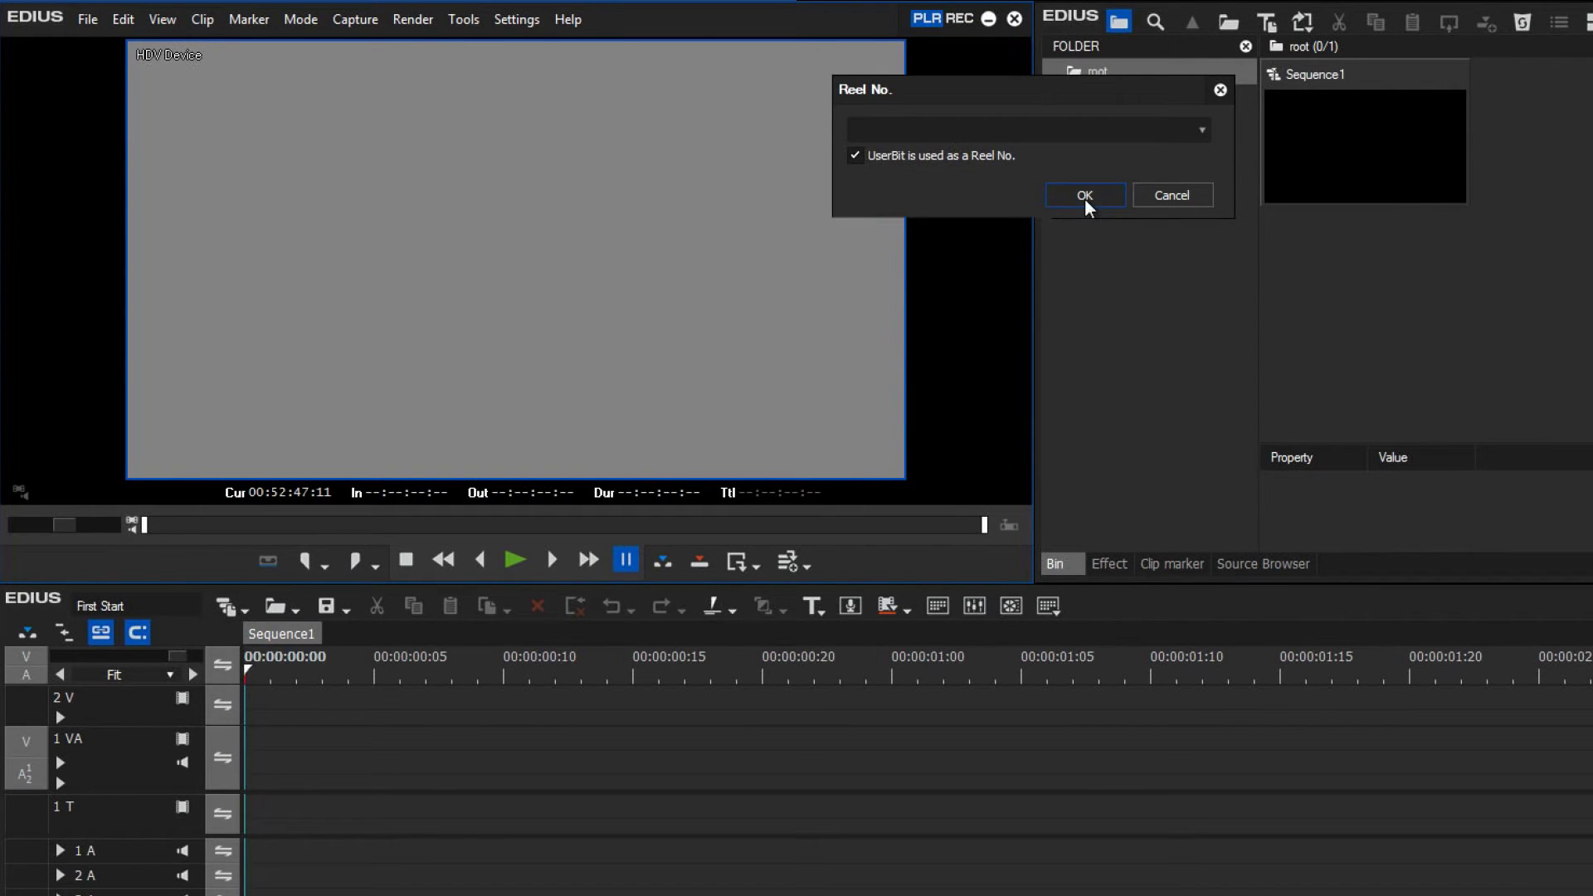
click(1084, 197)
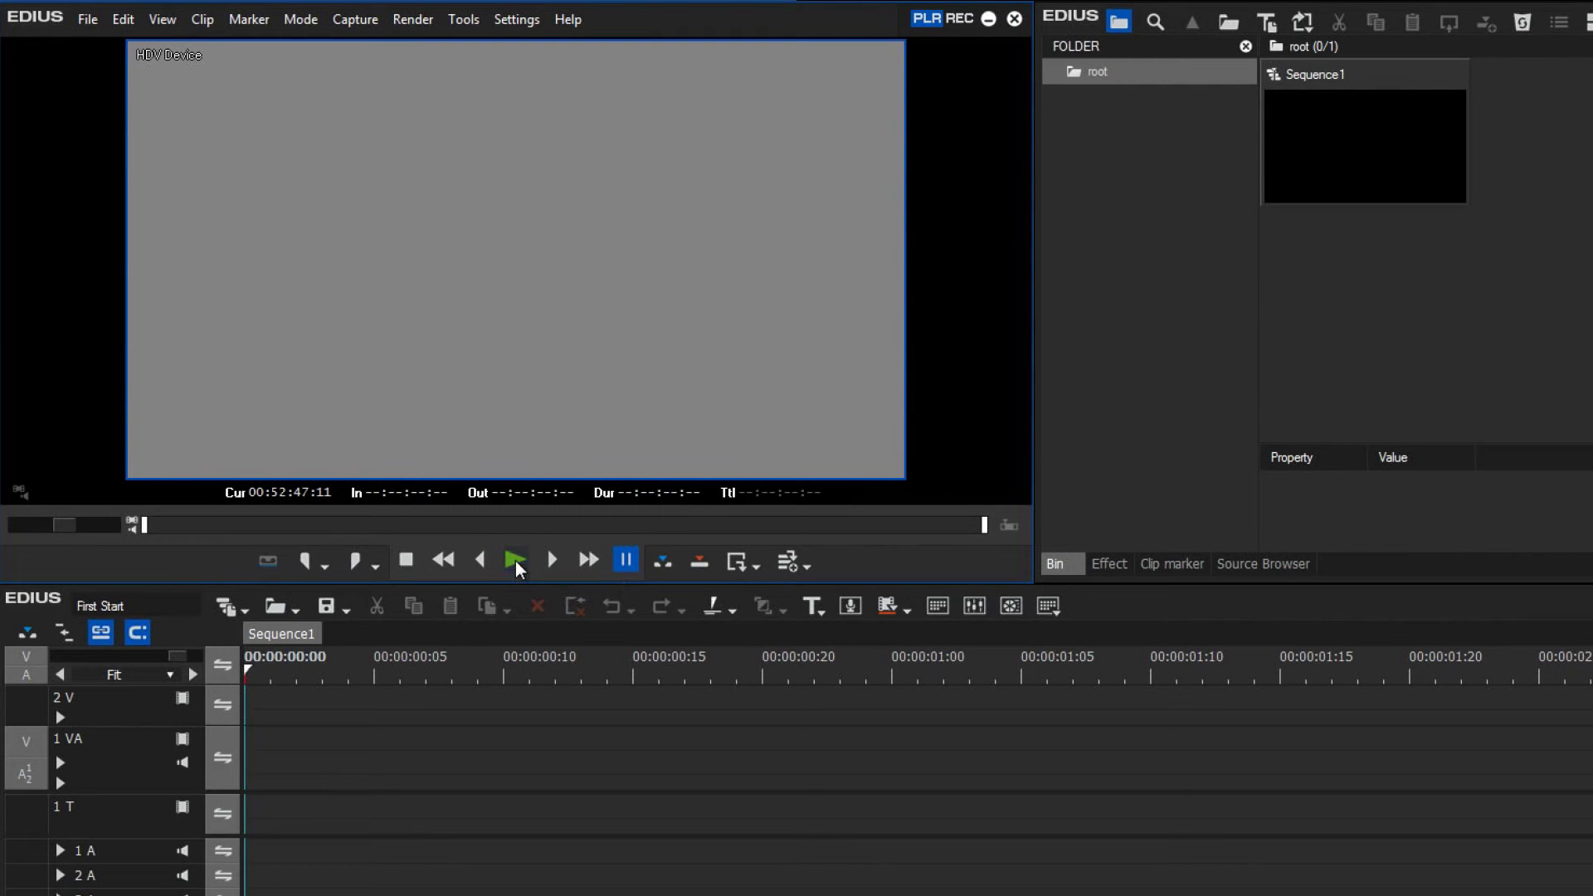
- Play and stop the HDV Device live input, then check the Capture menu's input presets
click(515, 561)
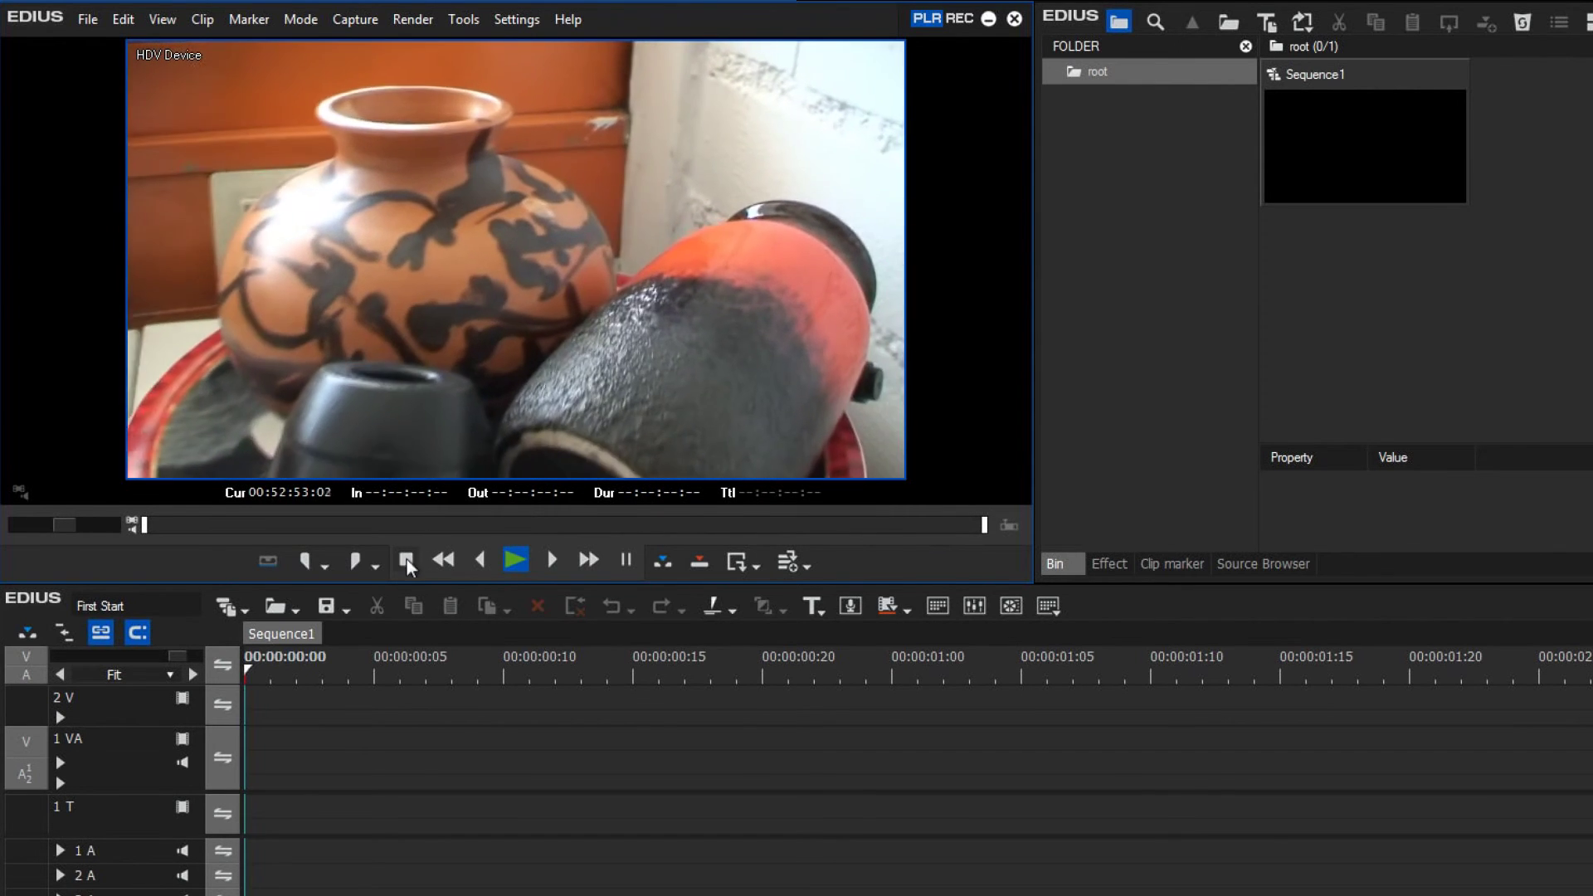
click(407, 562)
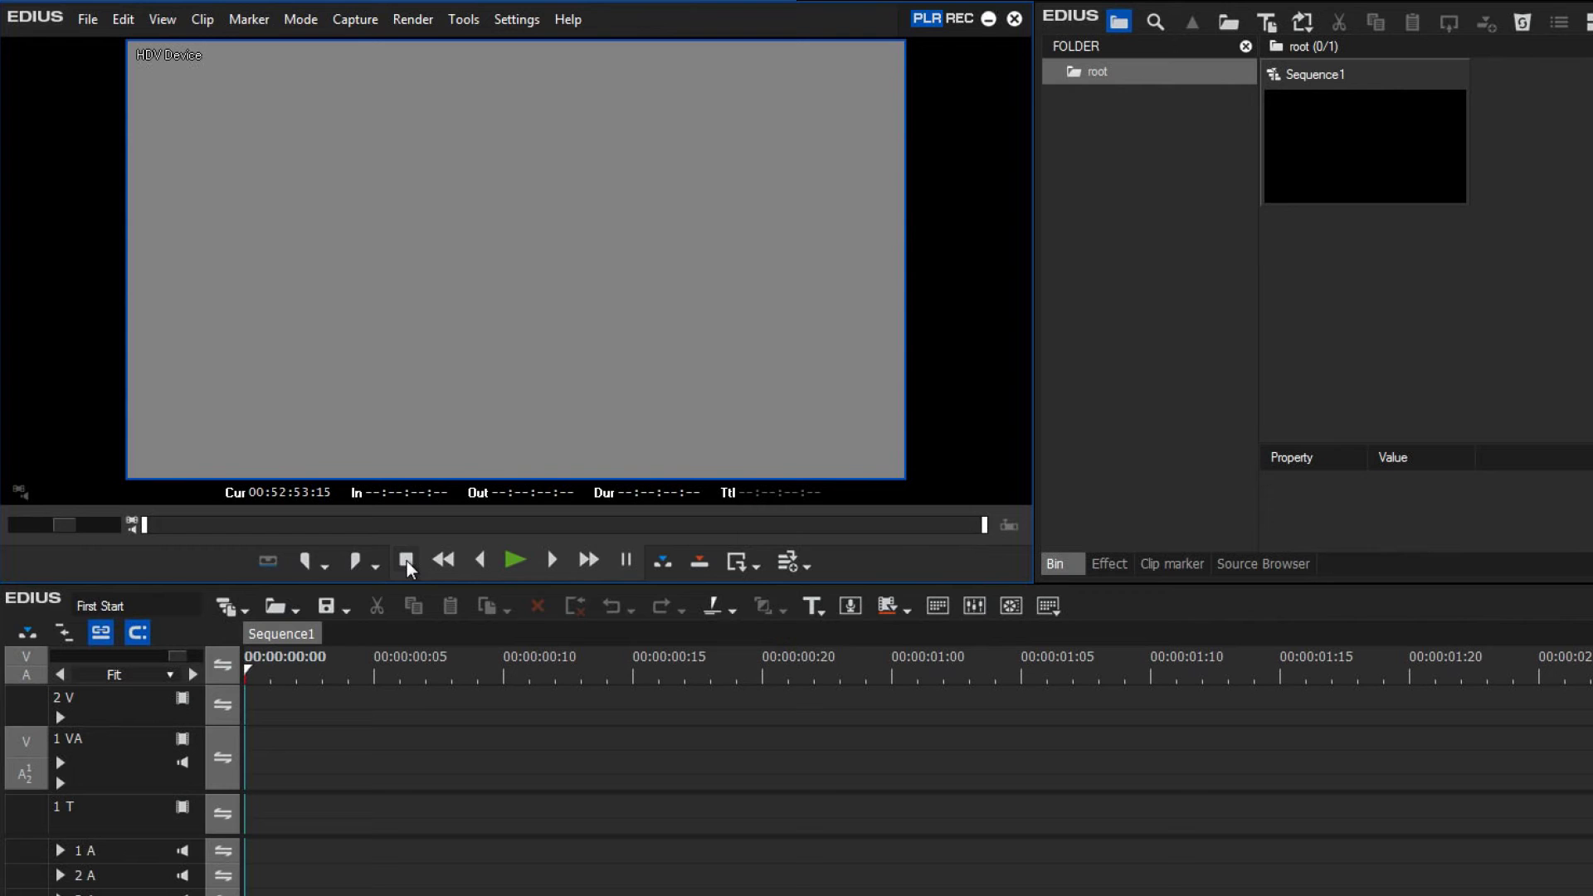
click(355, 18)
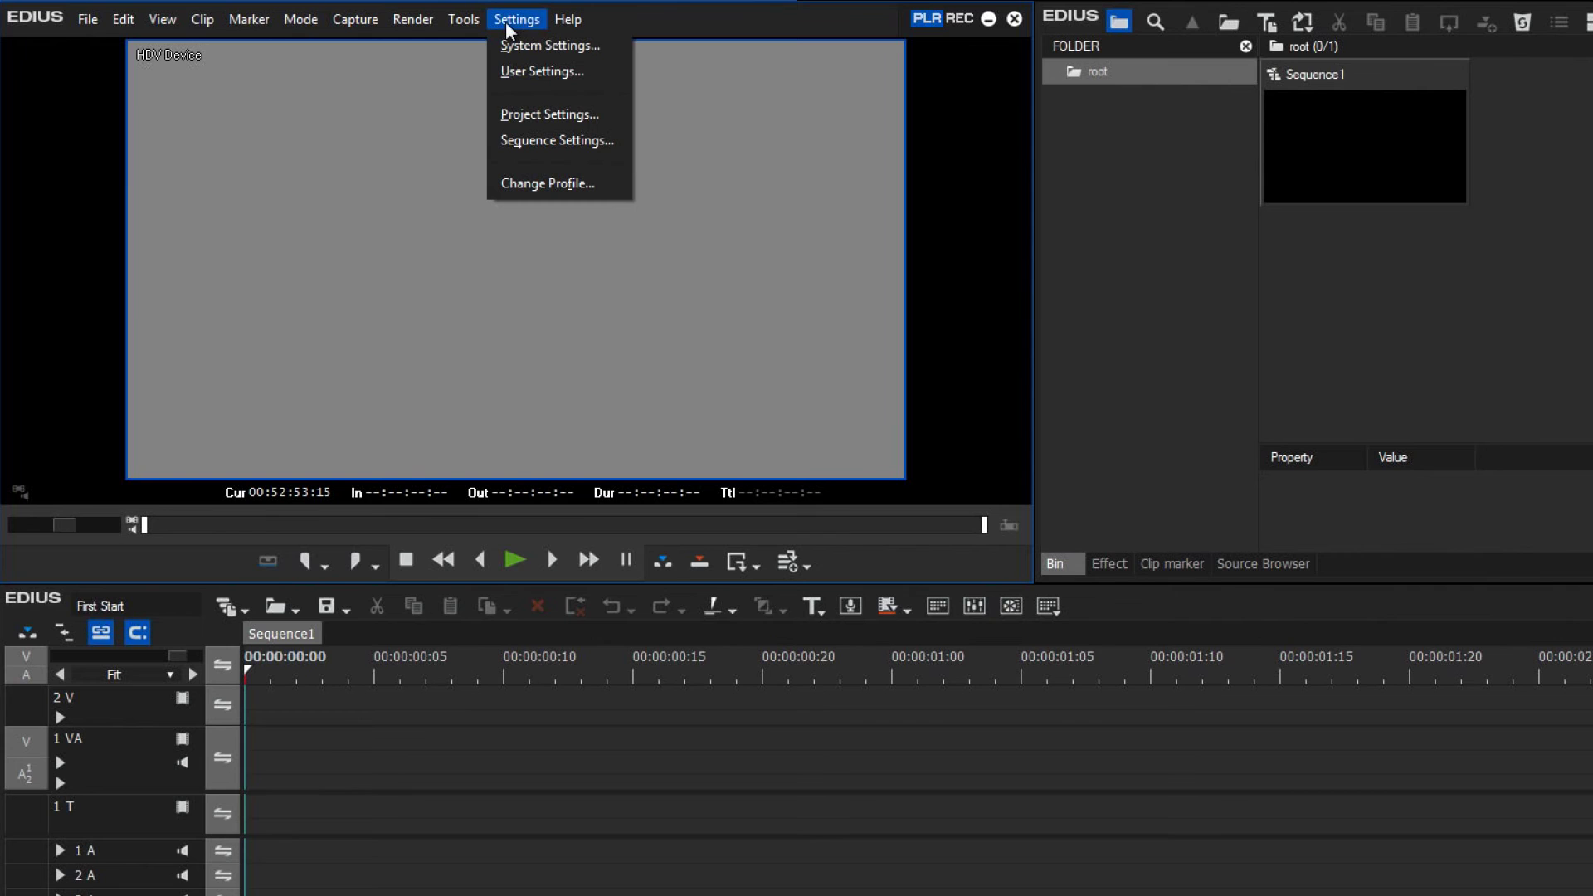
- Assign the HDV Device preset to Input Preset 1 and apply the change
click(528, 46)
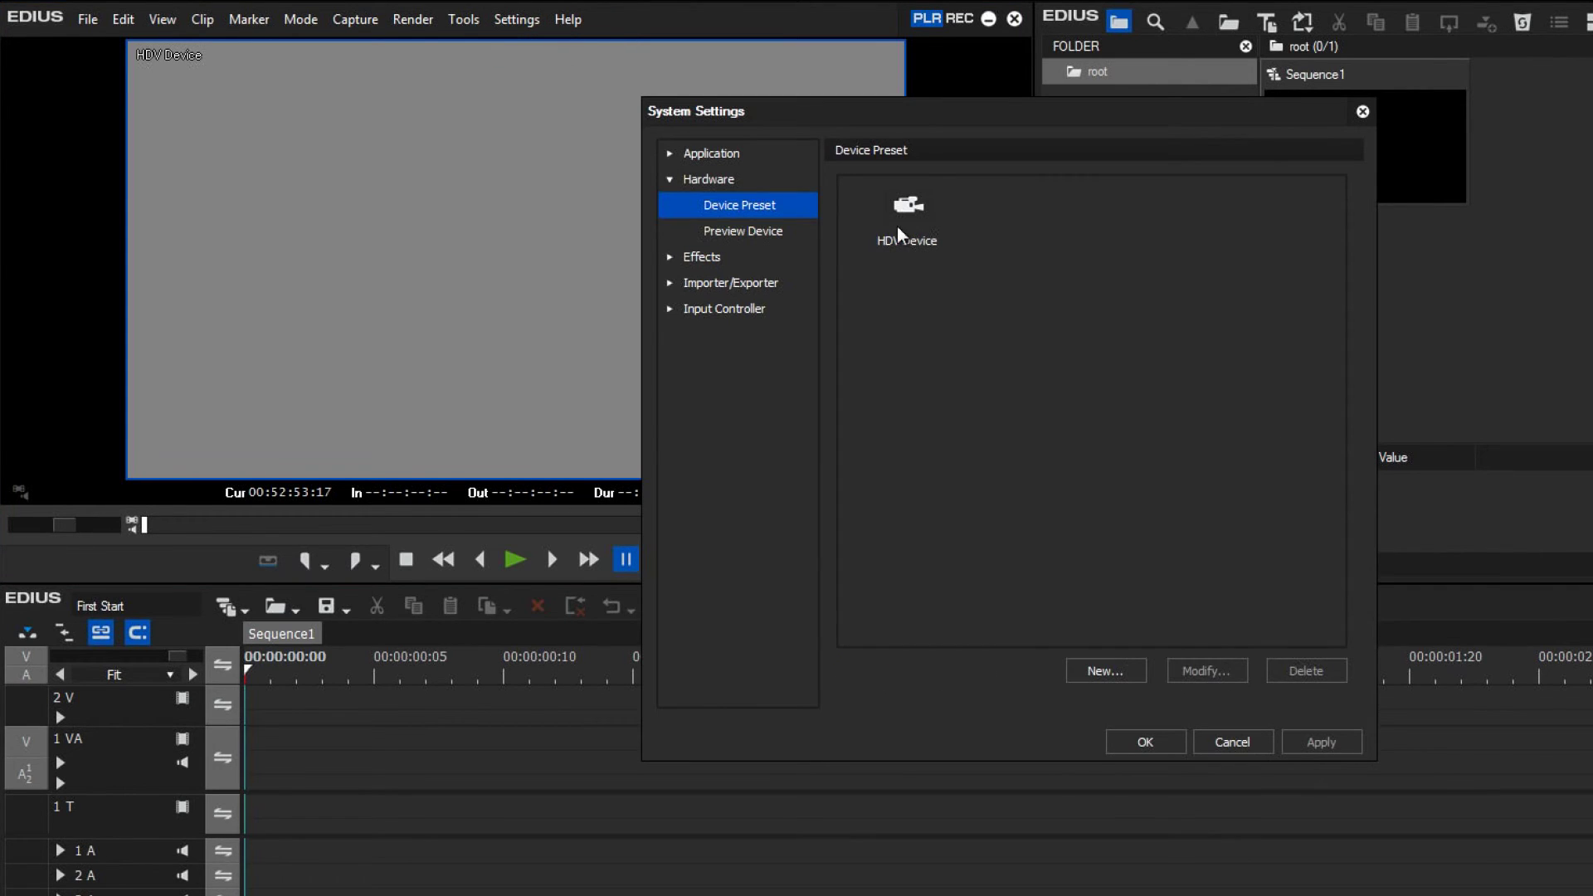
click(898, 226)
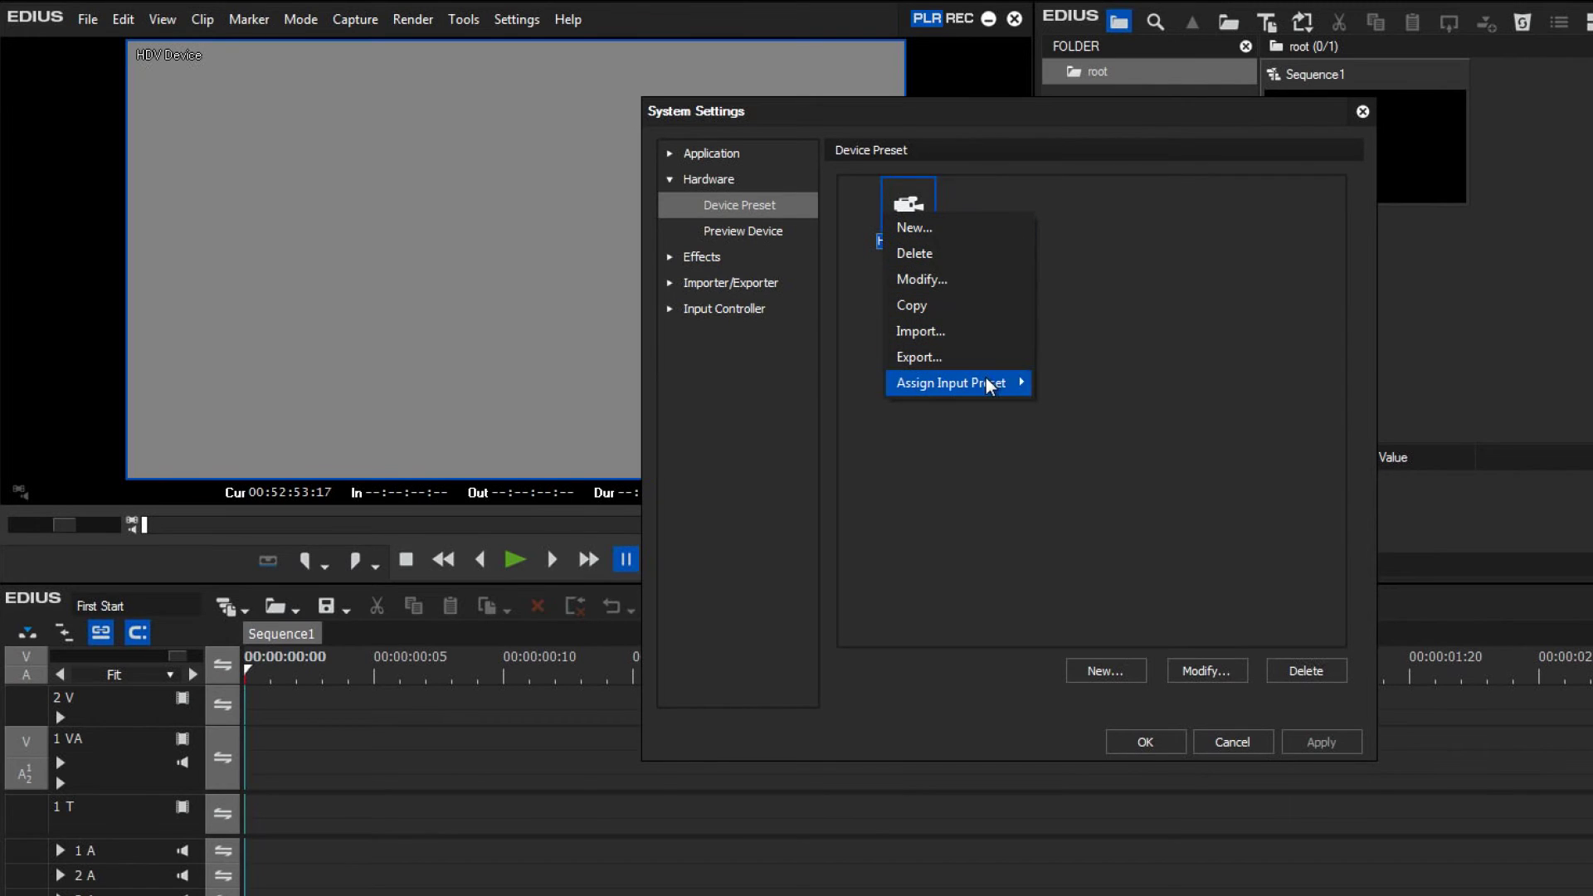
mouse_move(952, 384)
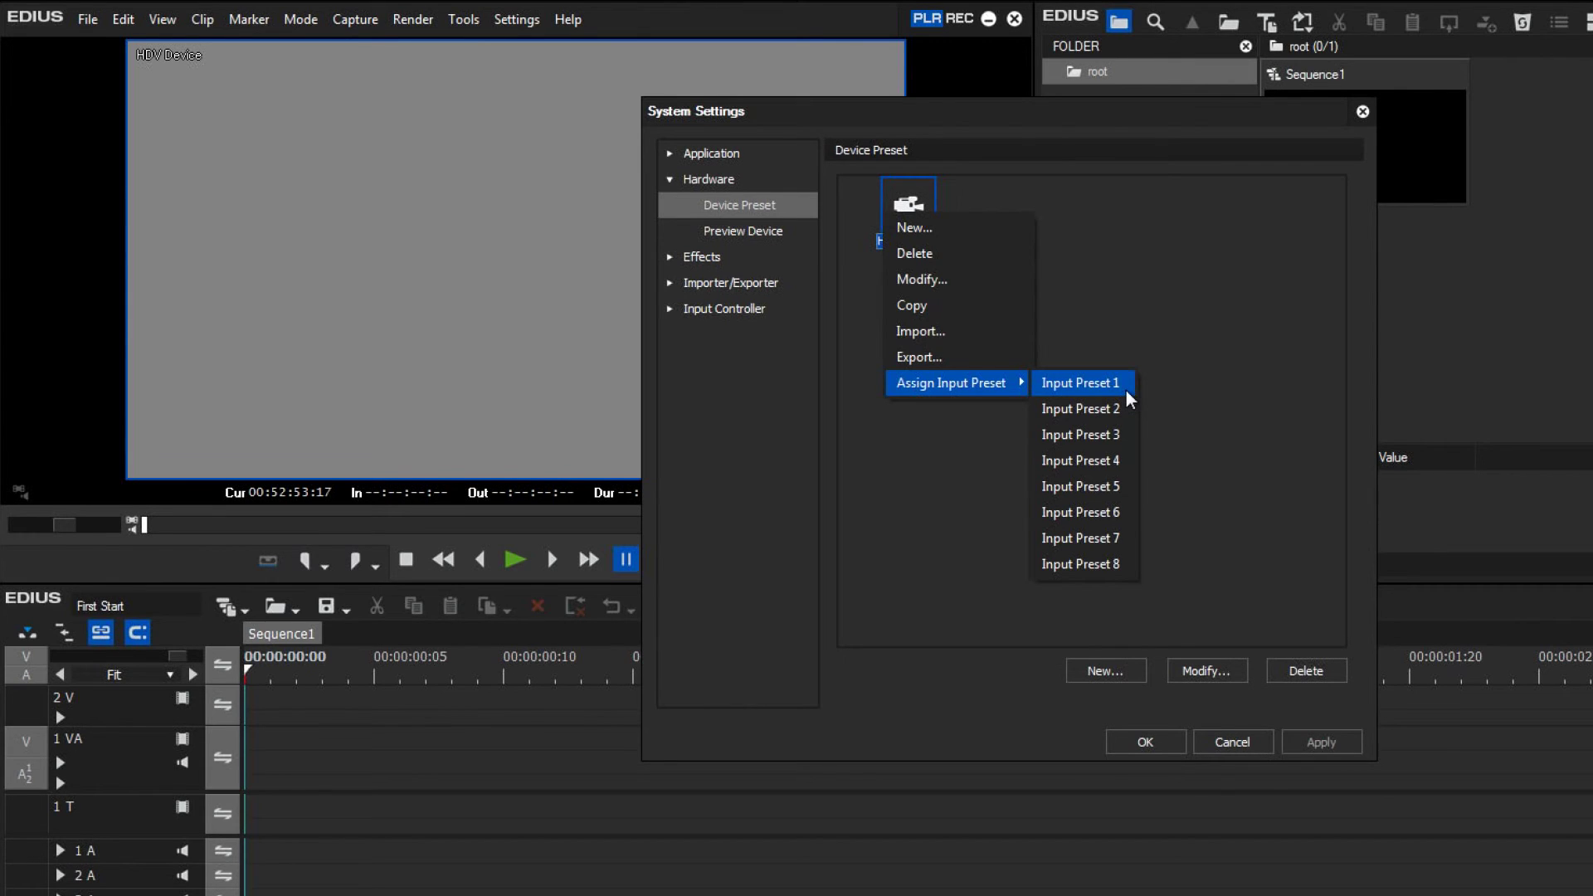
click(1127, 389)
click(1322, 741)
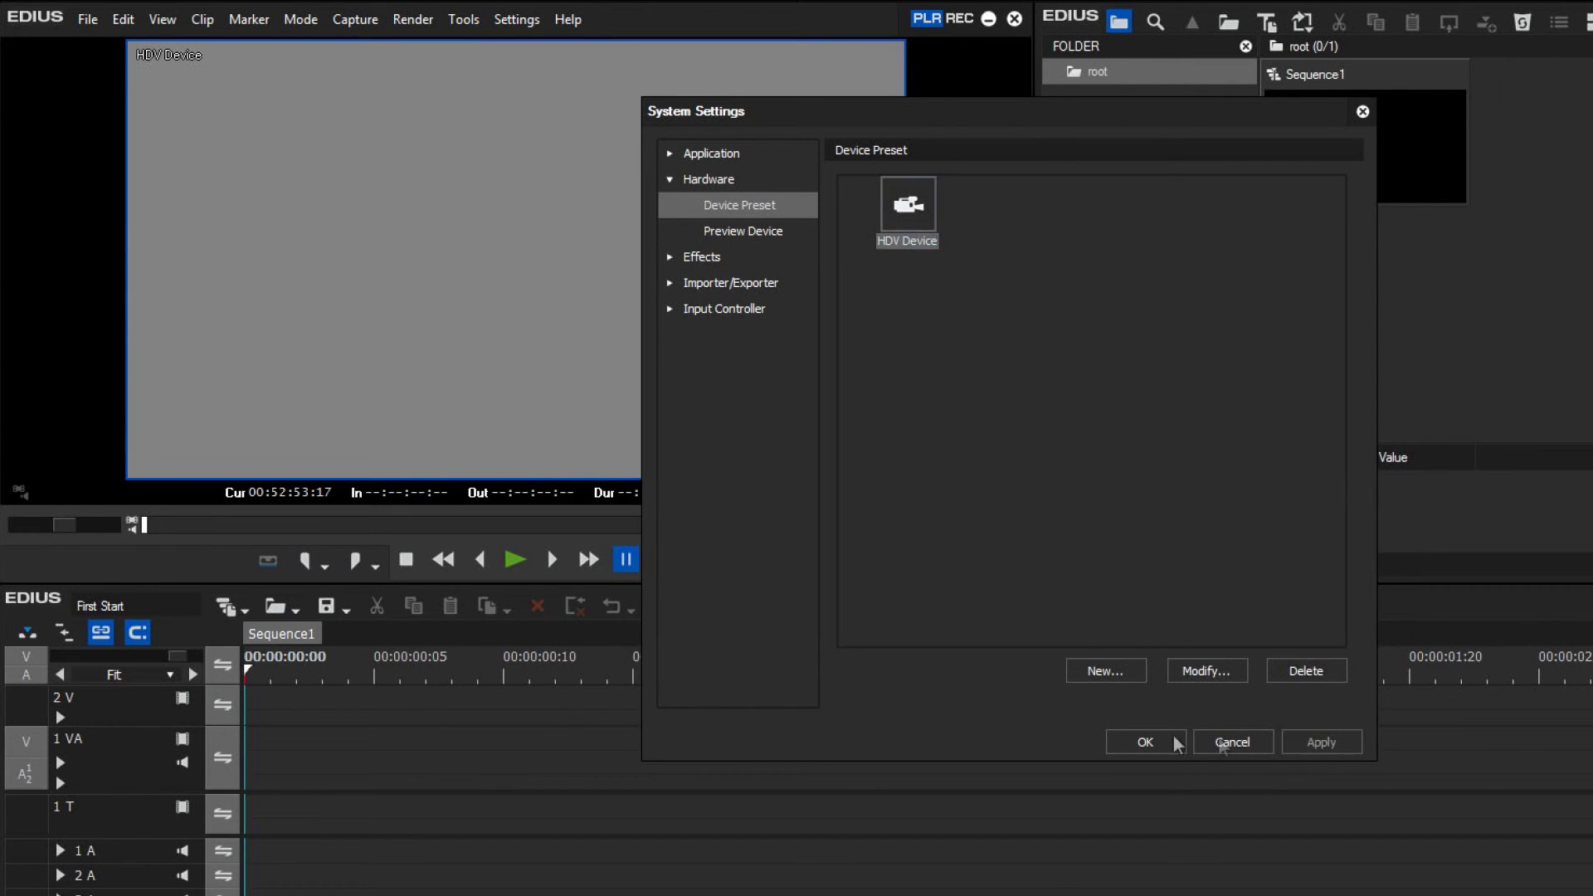
click(1136, 743)
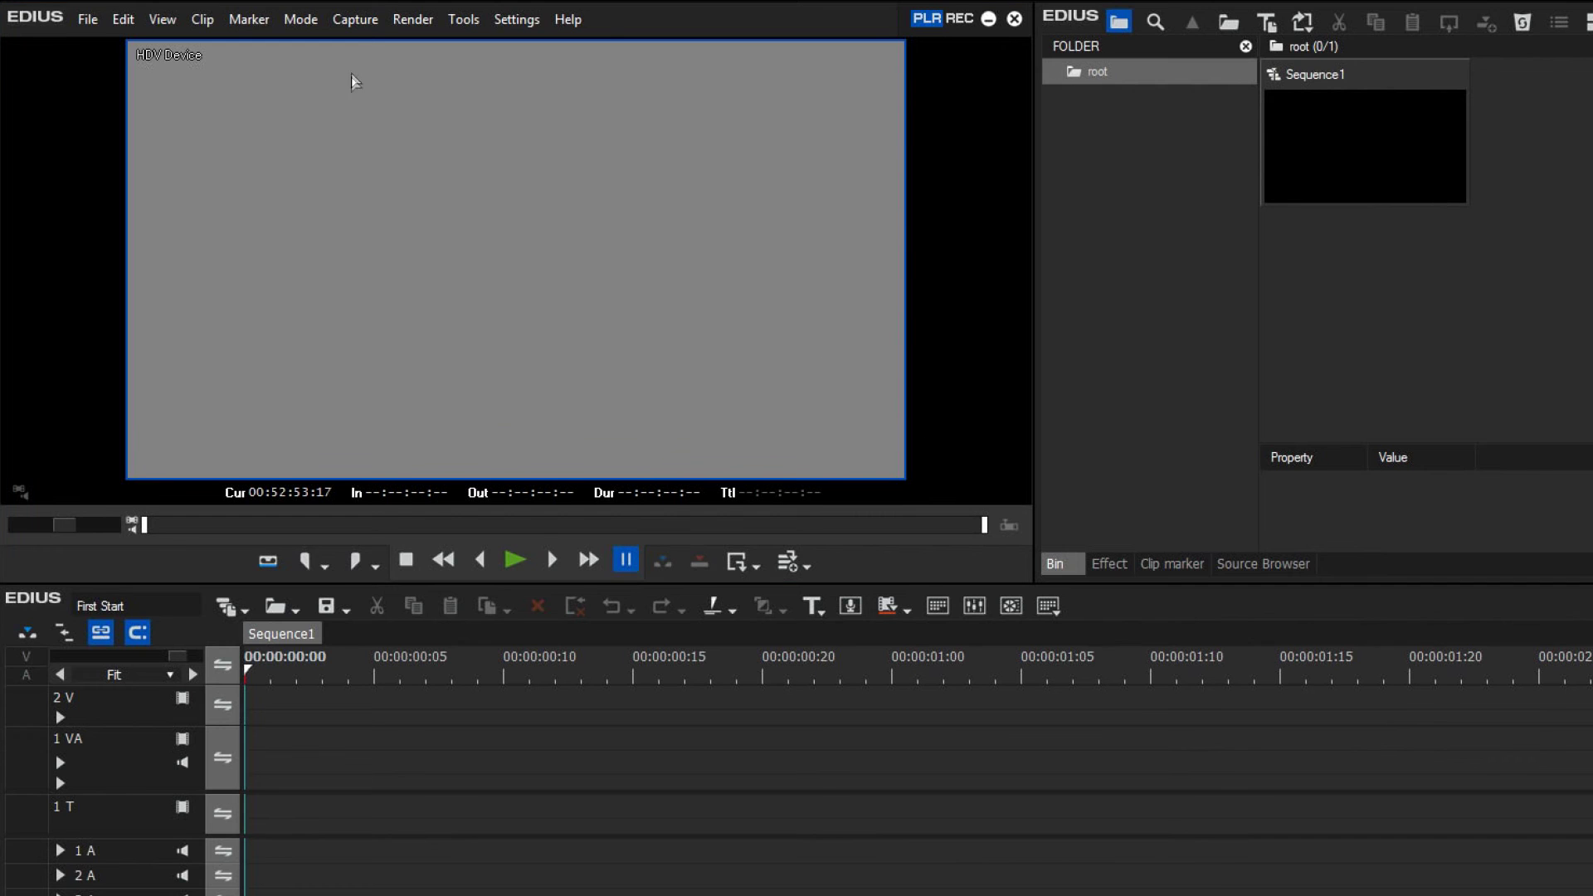
click(358, 18)
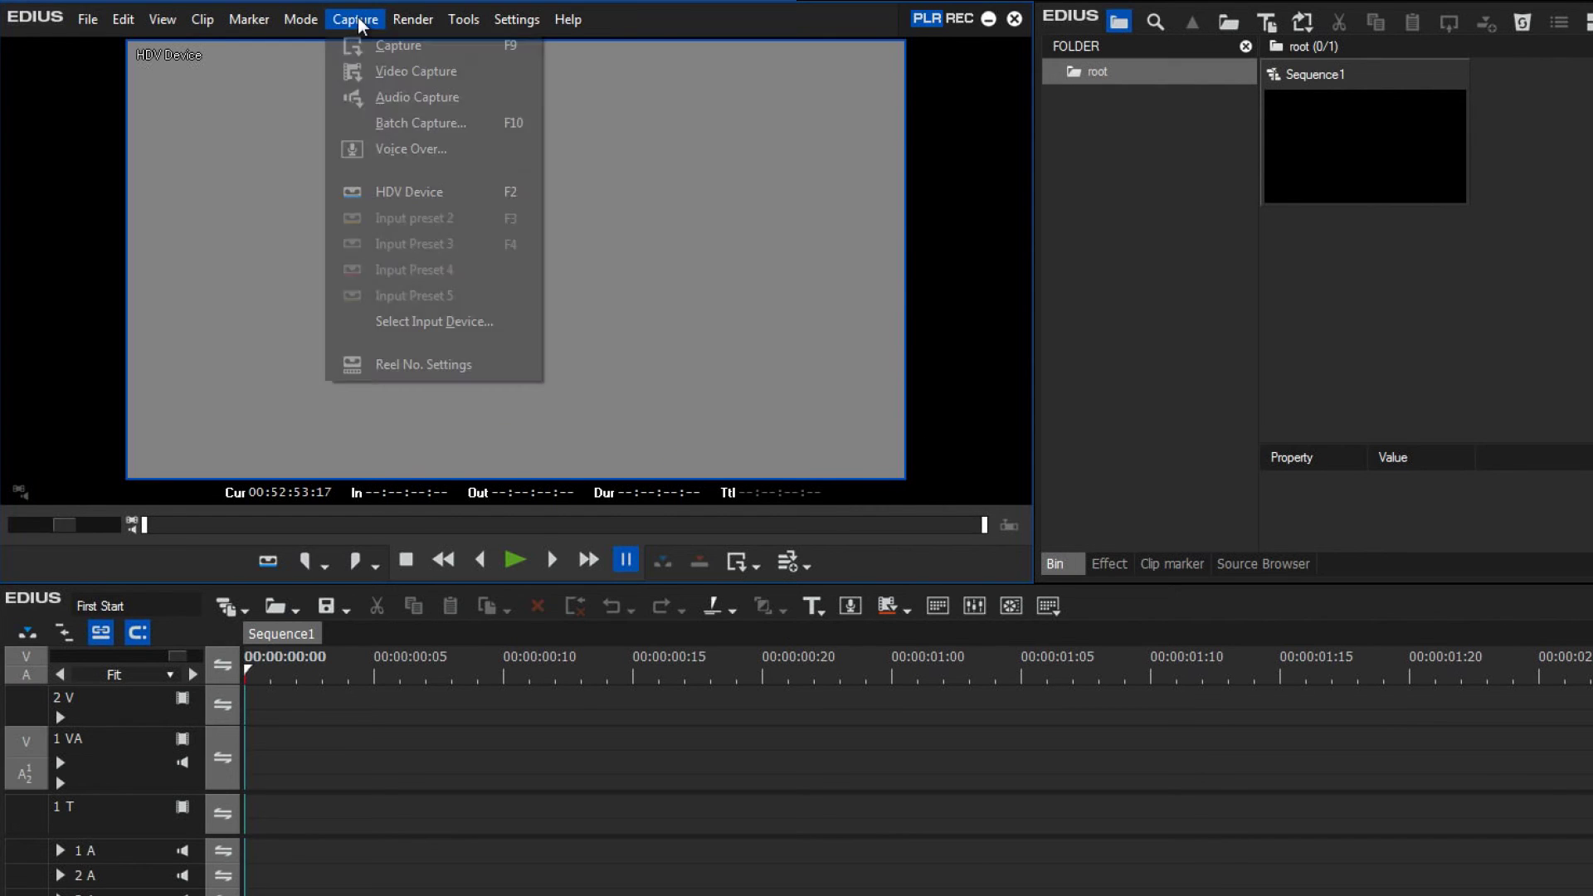
- Switch capture input to HDV Device and record a short clip, Cap0707_000
click(409, 189)
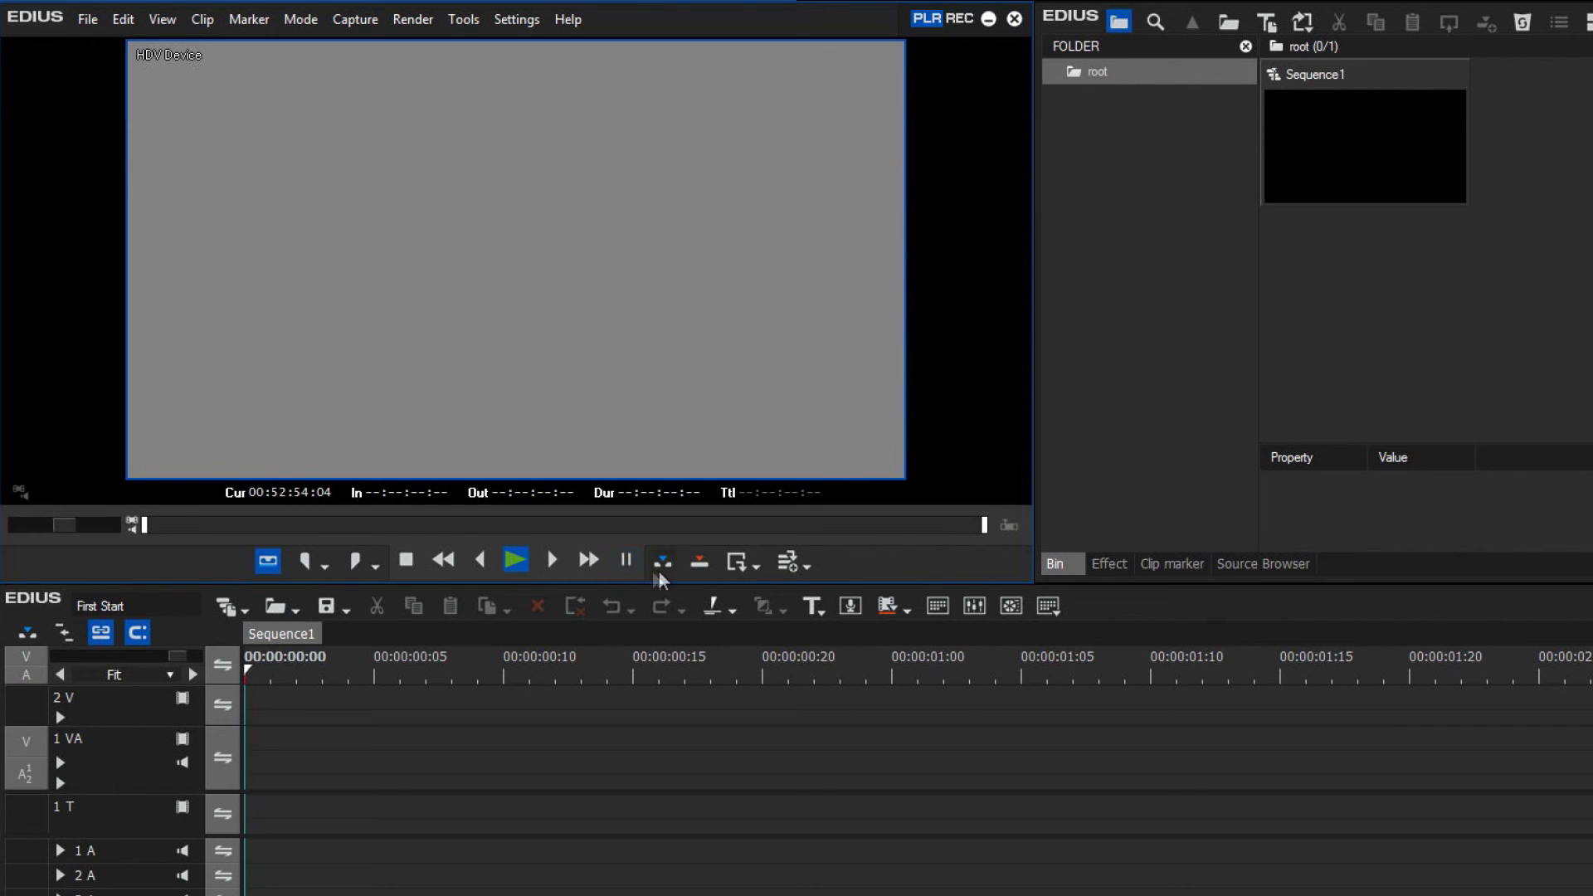
click(734, 566)
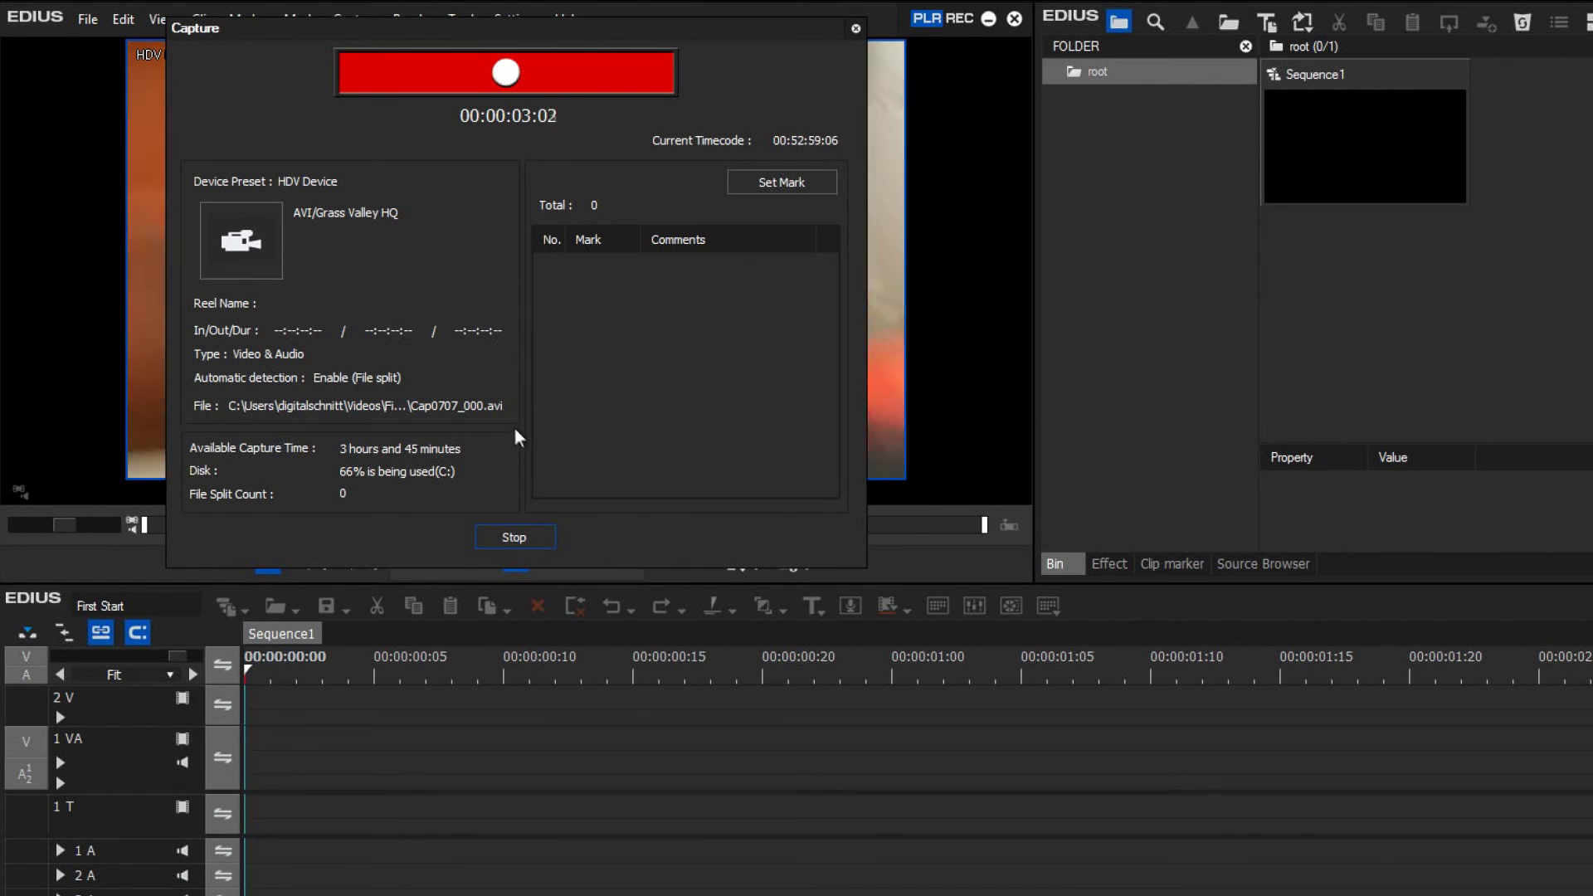
click(521, 534)
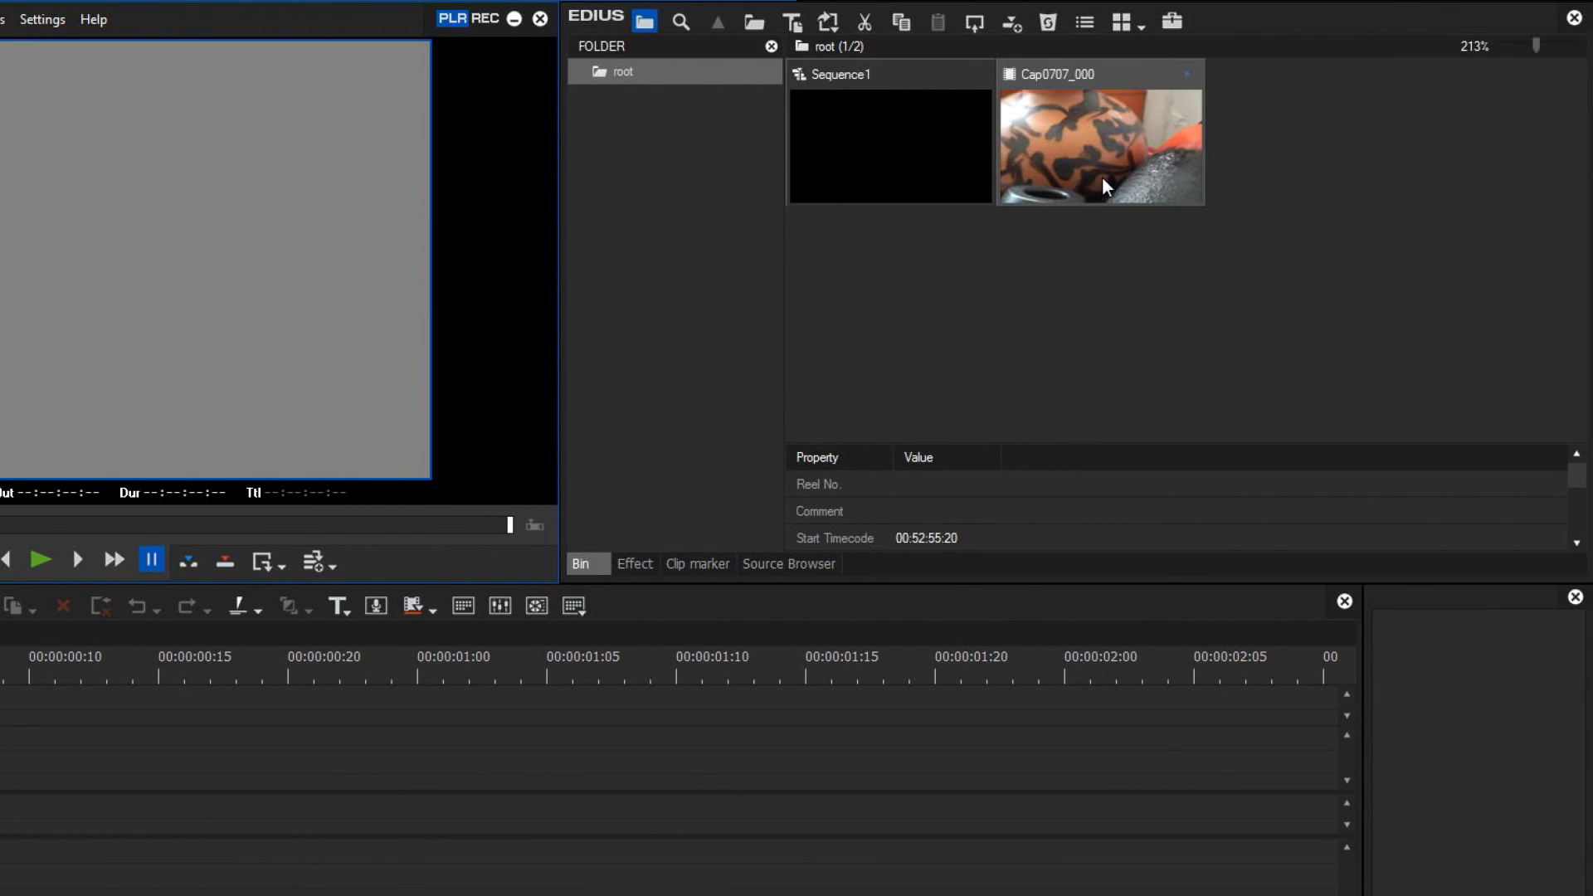
- Select the Cap0707_000 clip thumbnail in the bin
click(1101, 178)
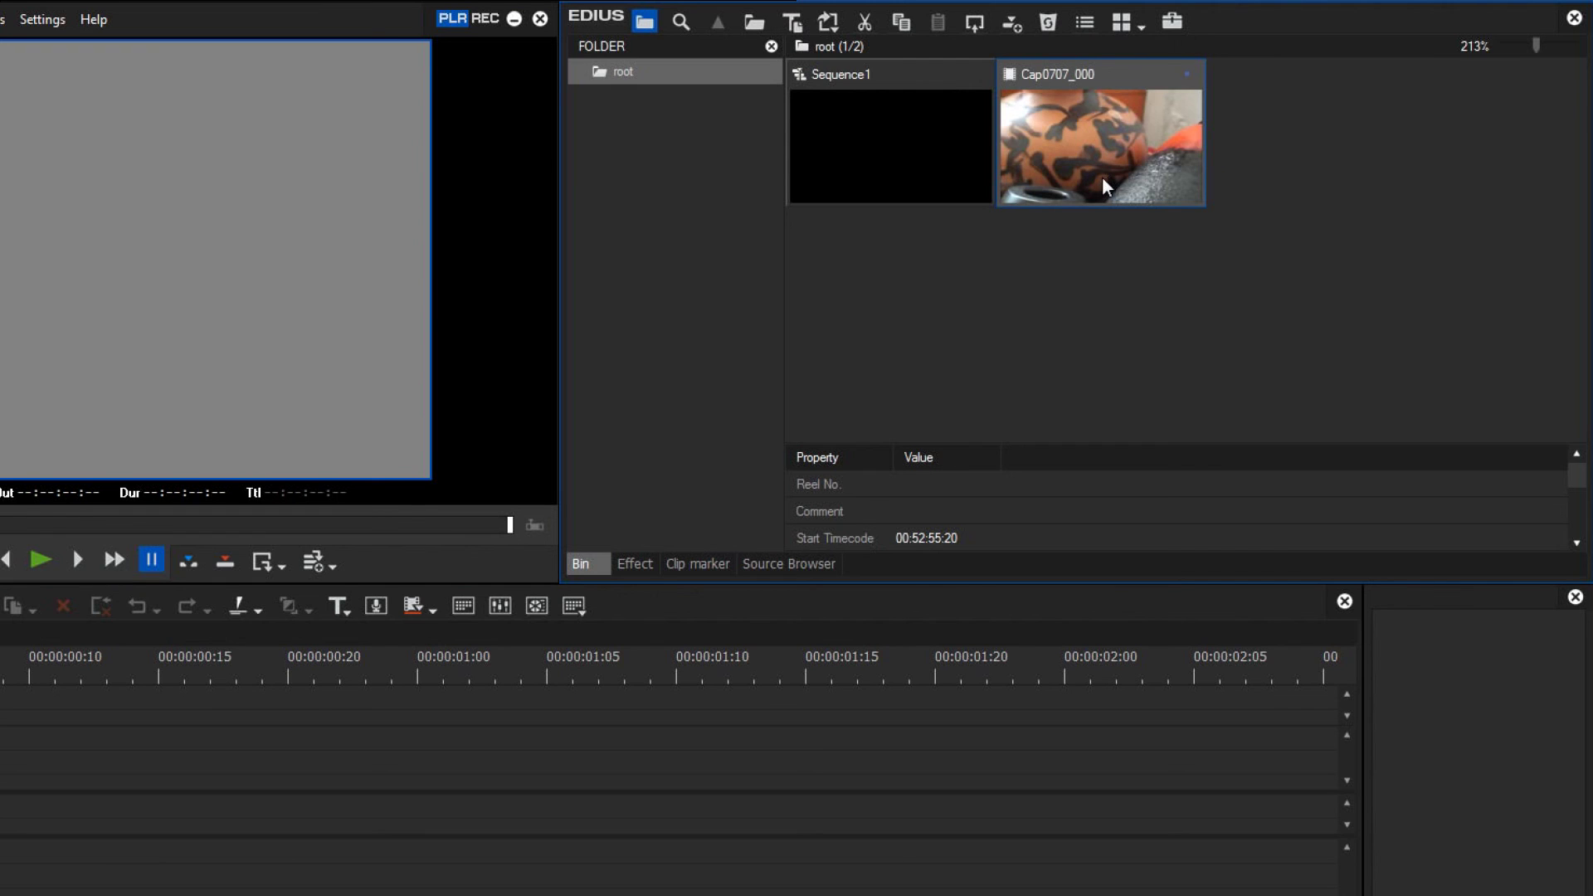